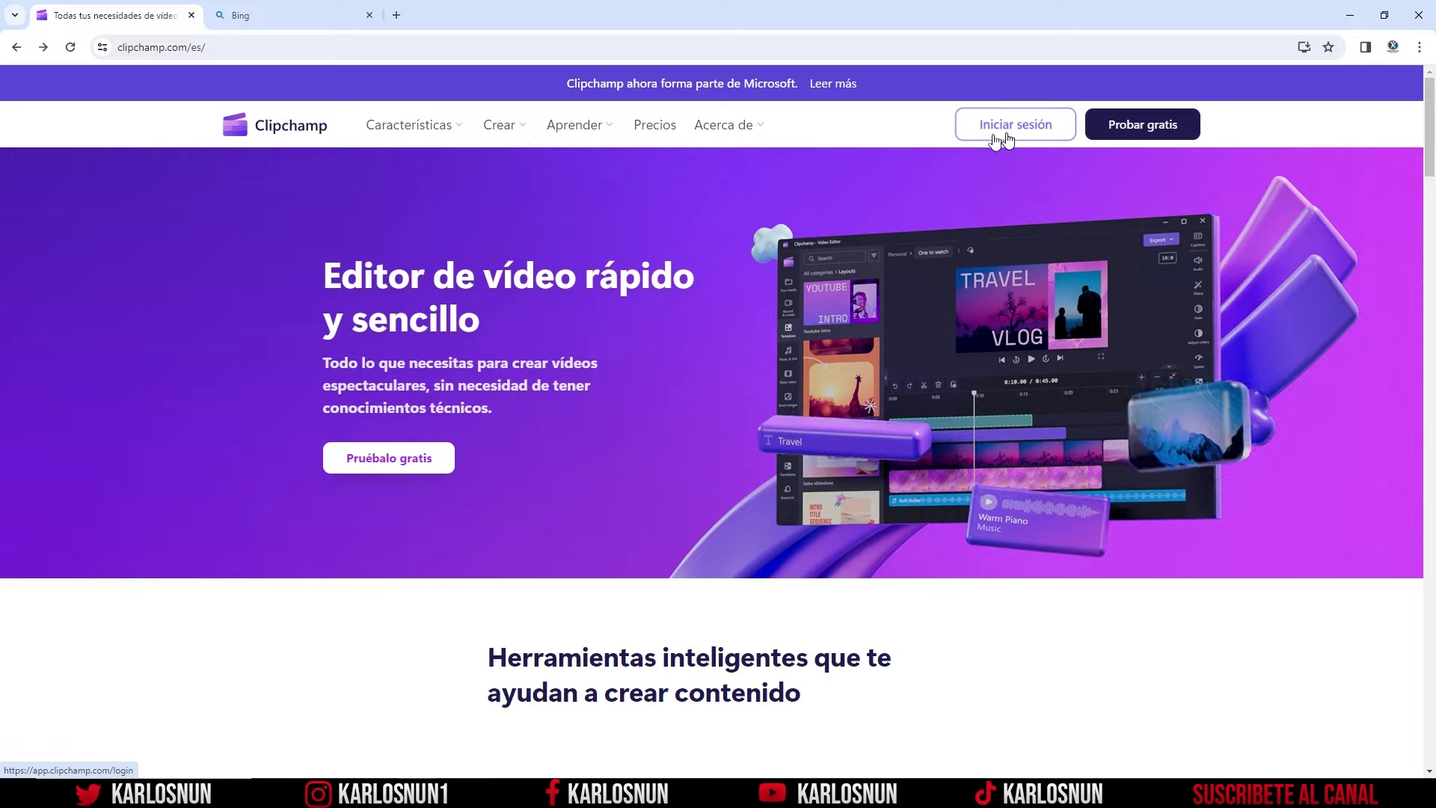
# Sign in to Clipchamp and create a new video from scratch
pyautogui.click(1005, 137)
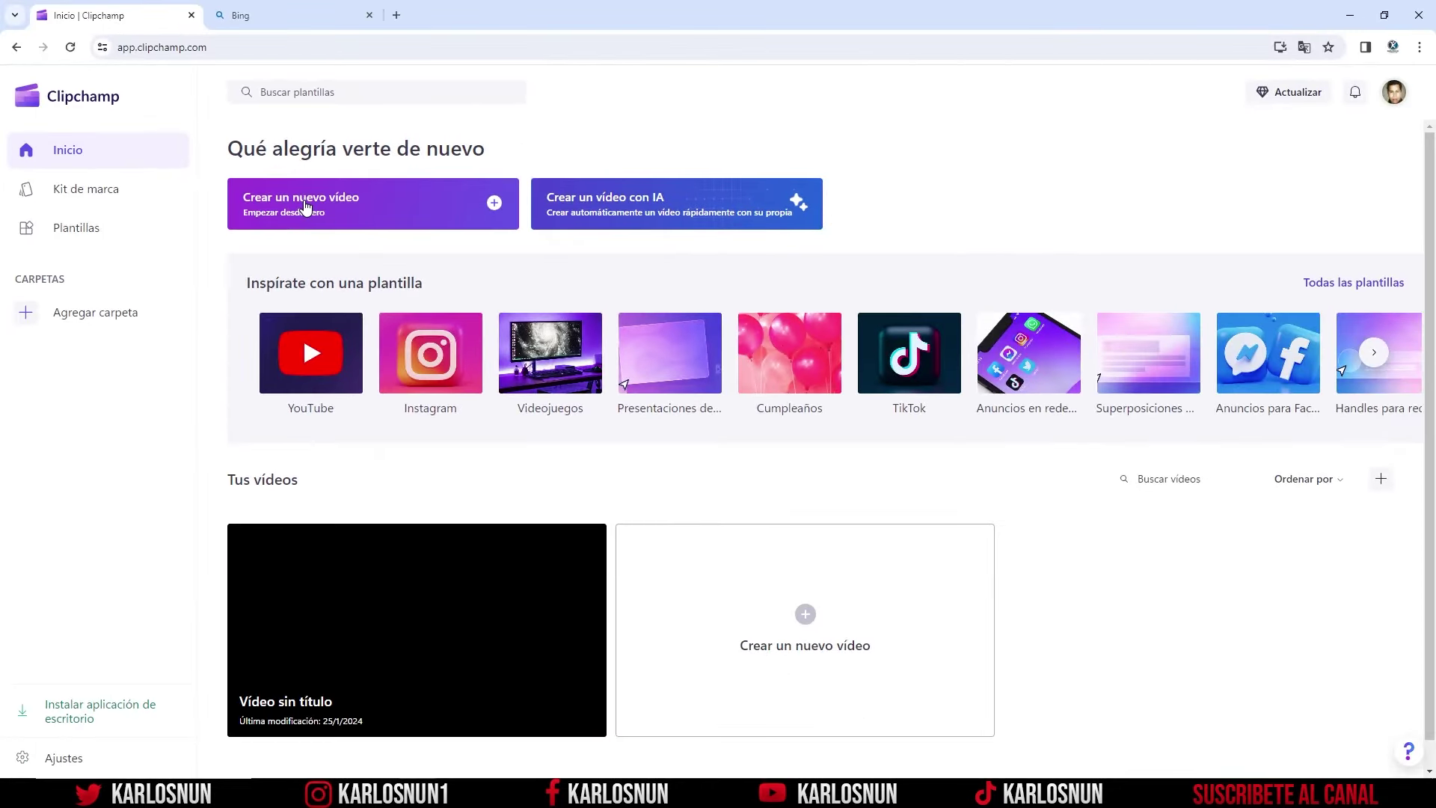
pyautogui.click(306, 205)
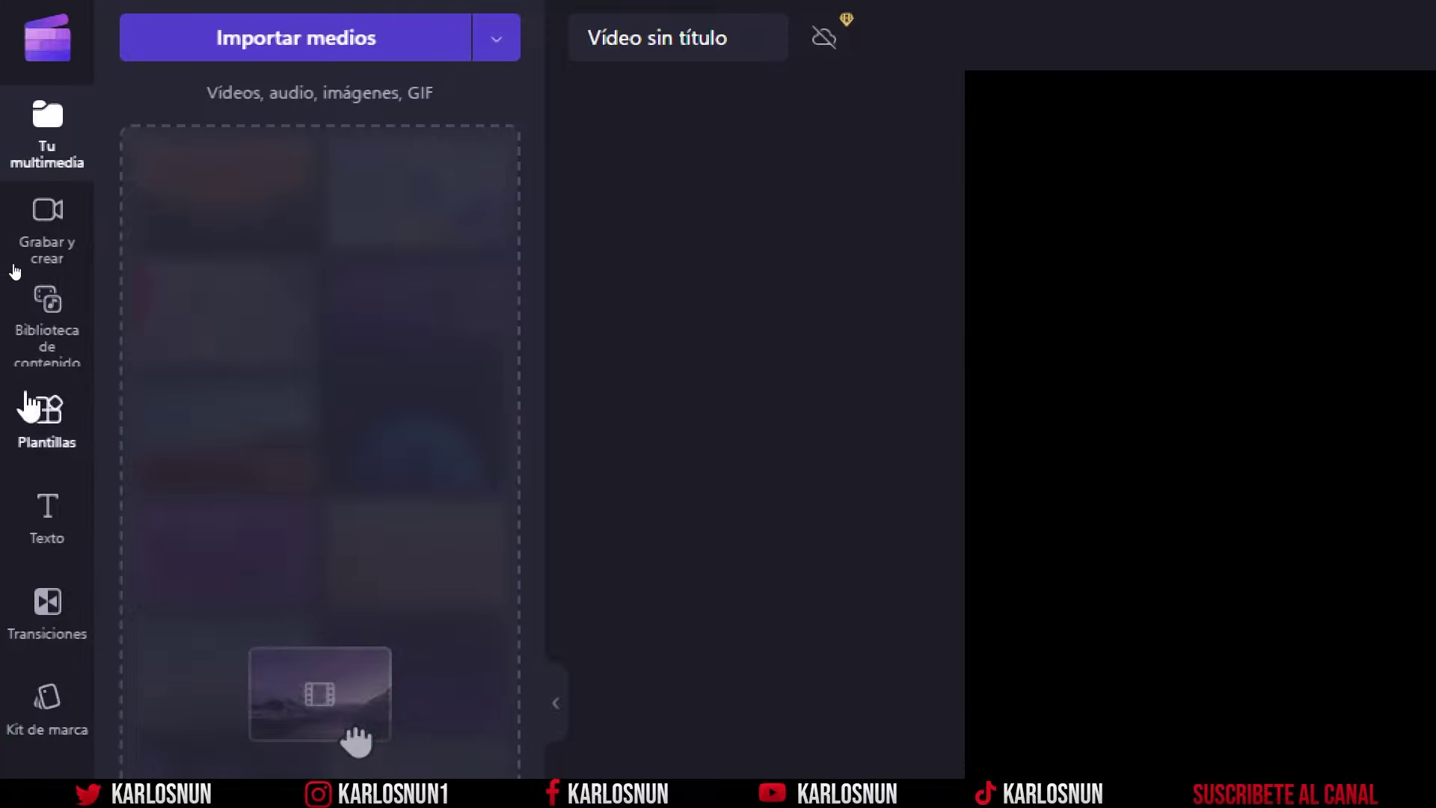
# Add a new text-to-speech clip to the video and dismiss the introductory tip
pyautogui.click(48, 224)
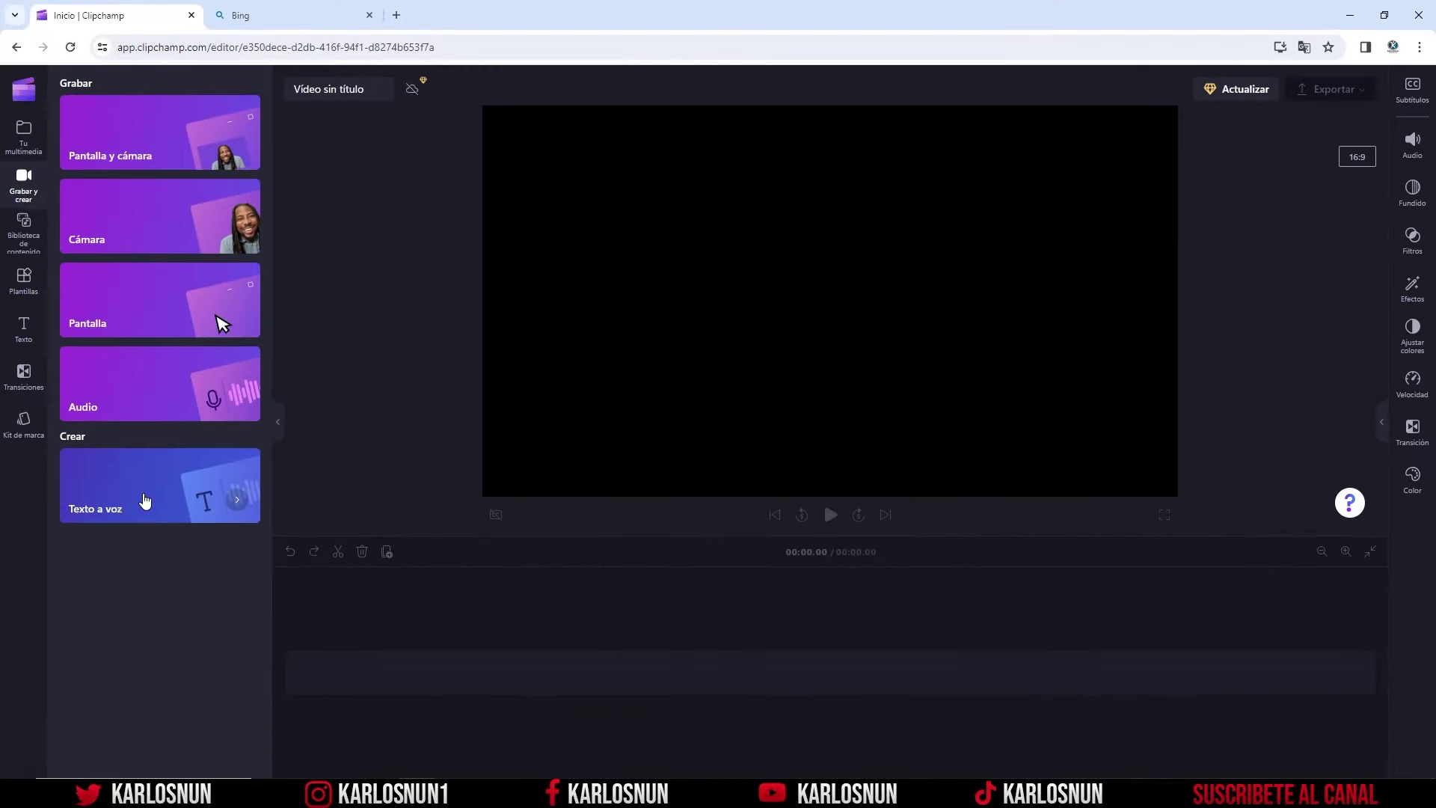
pyautogui.click(145, 500)
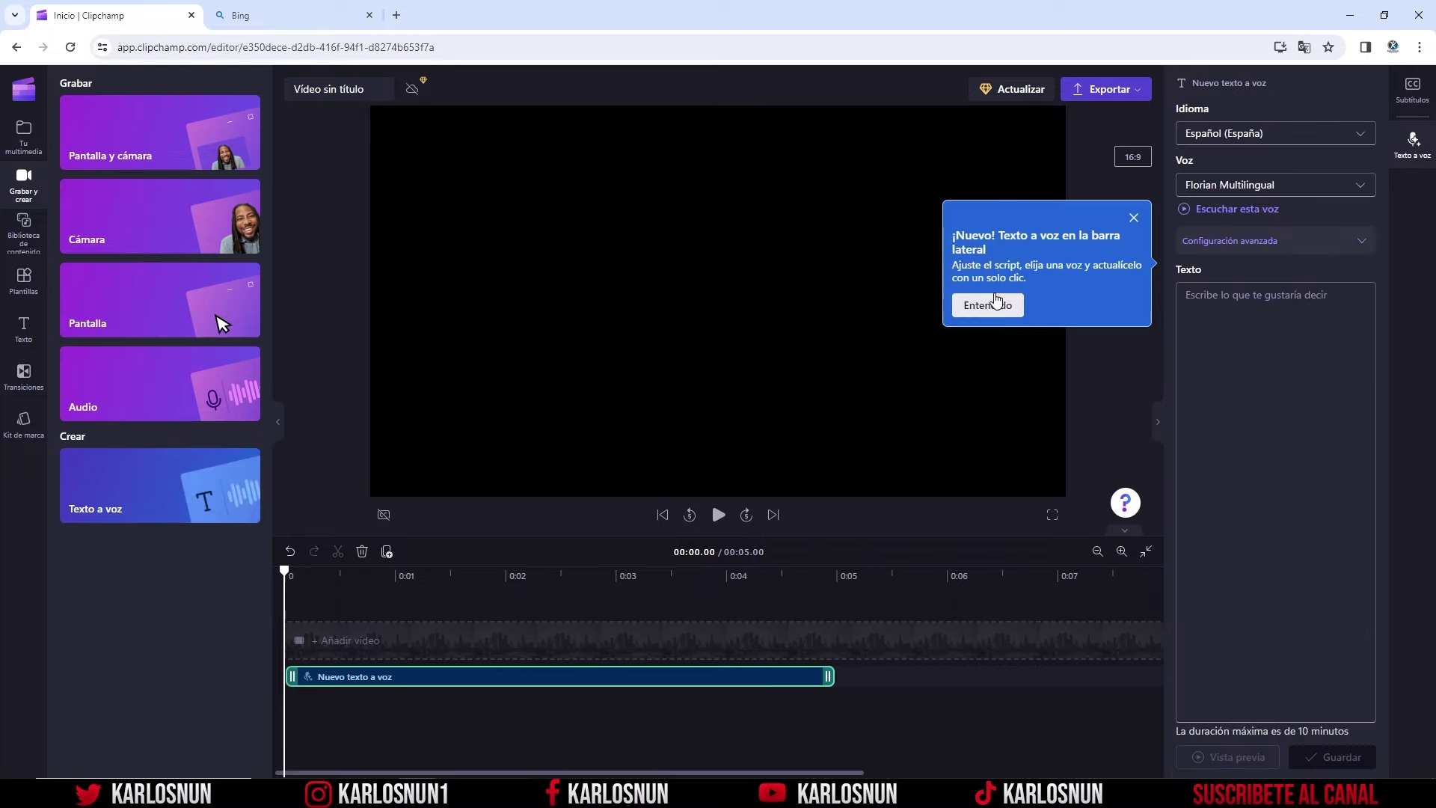
pyautogui.click(995, 302)
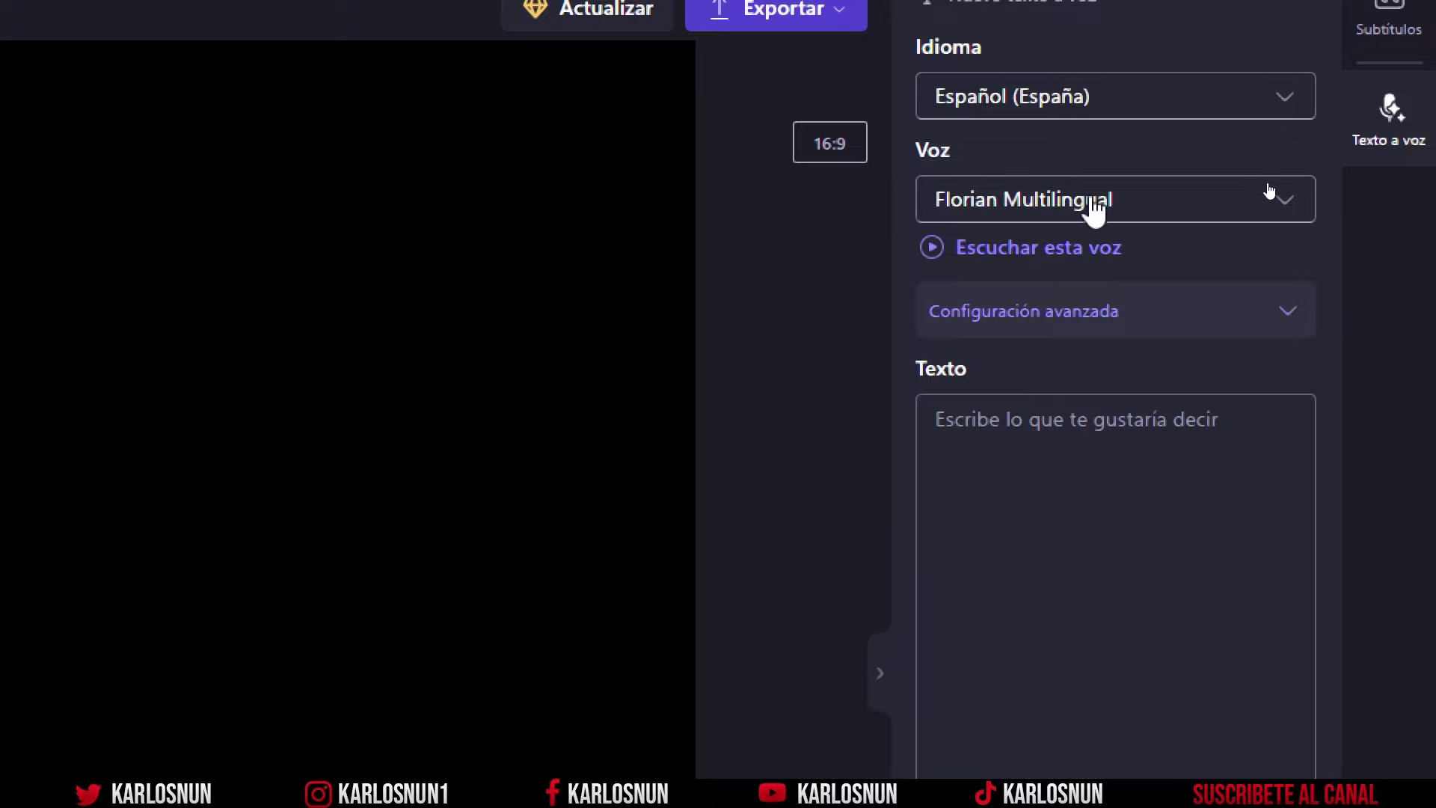
pyautogui.click(1397, 121)
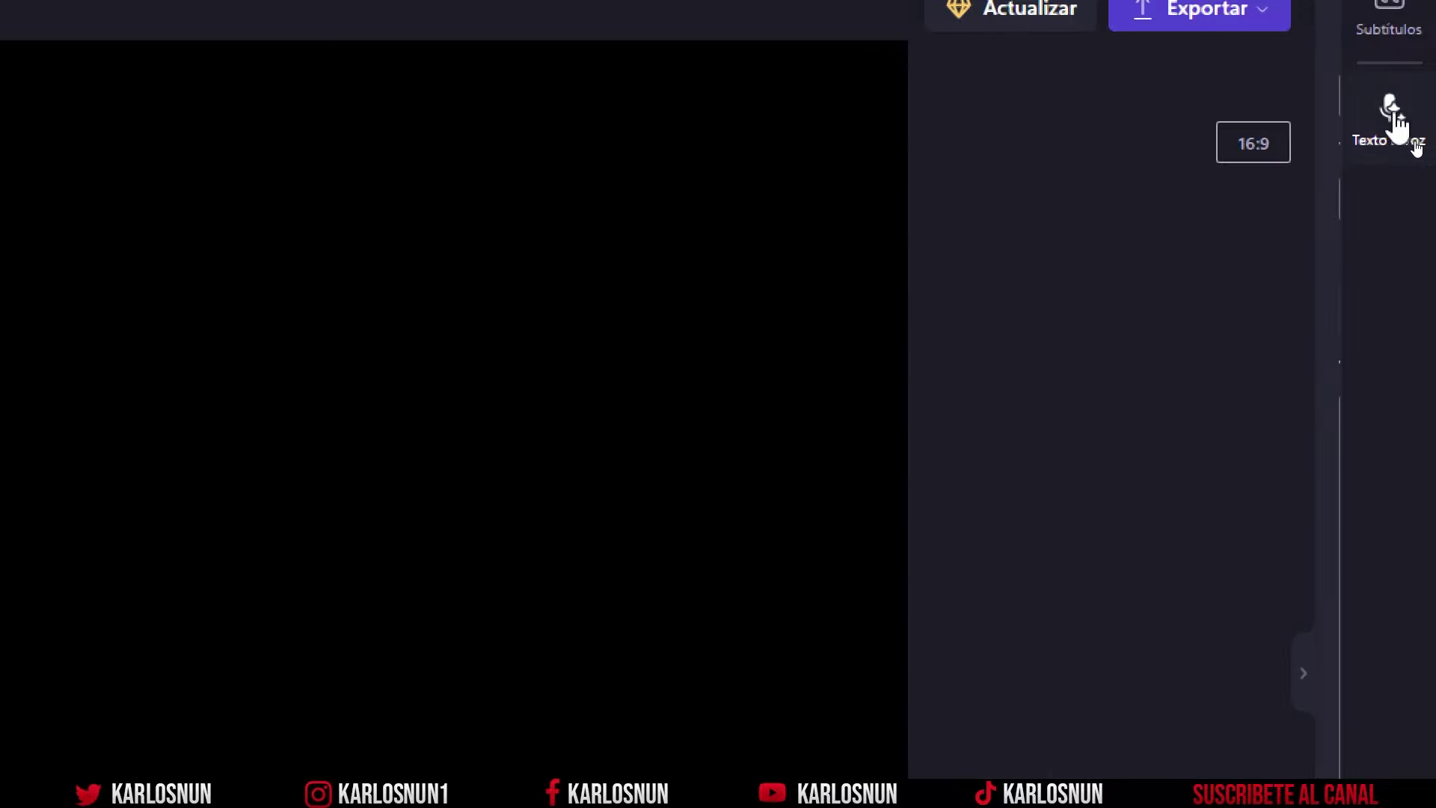
pyautogui.click(1397, 121)
pyautogui.click(1397, 121)
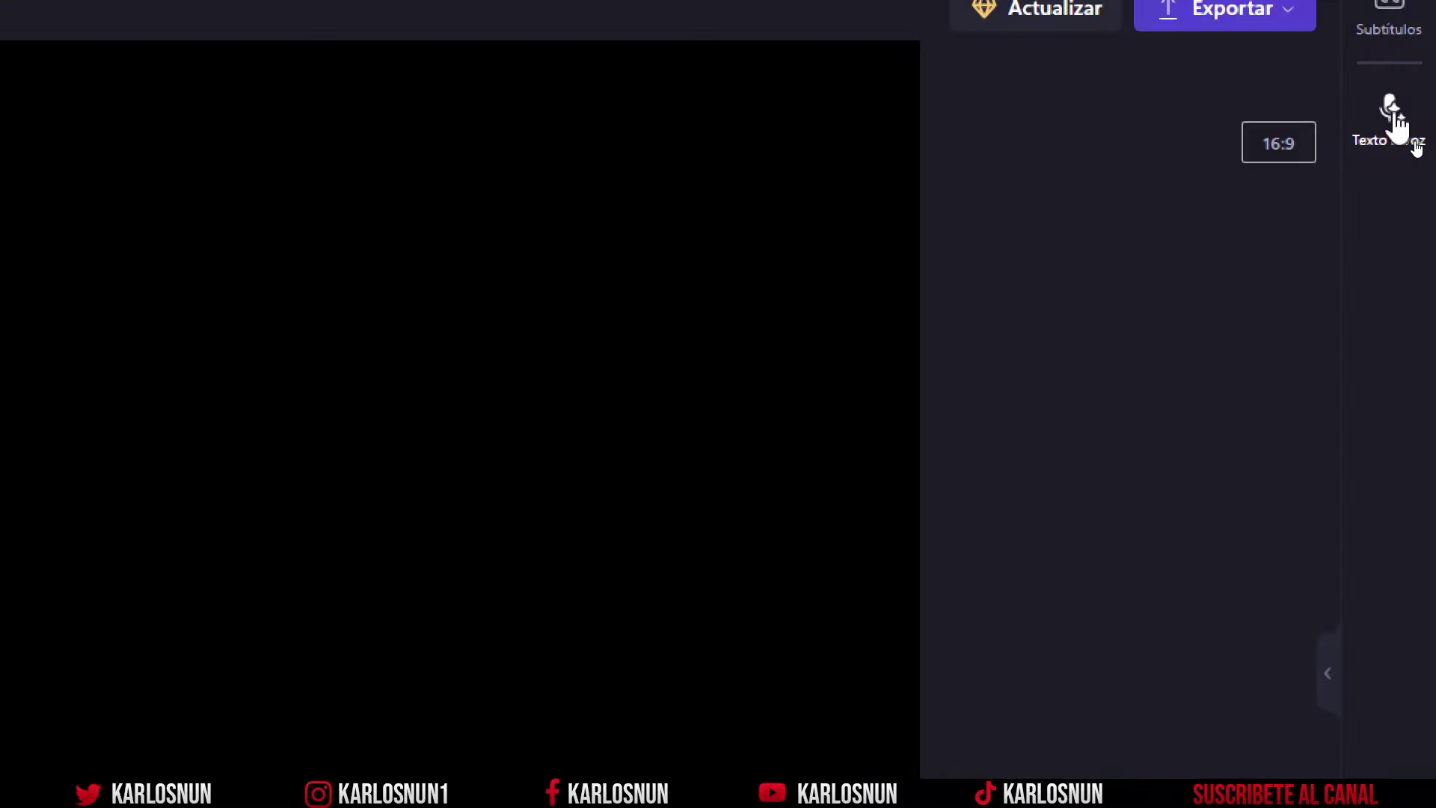
pyautogui.click(1397, 121)
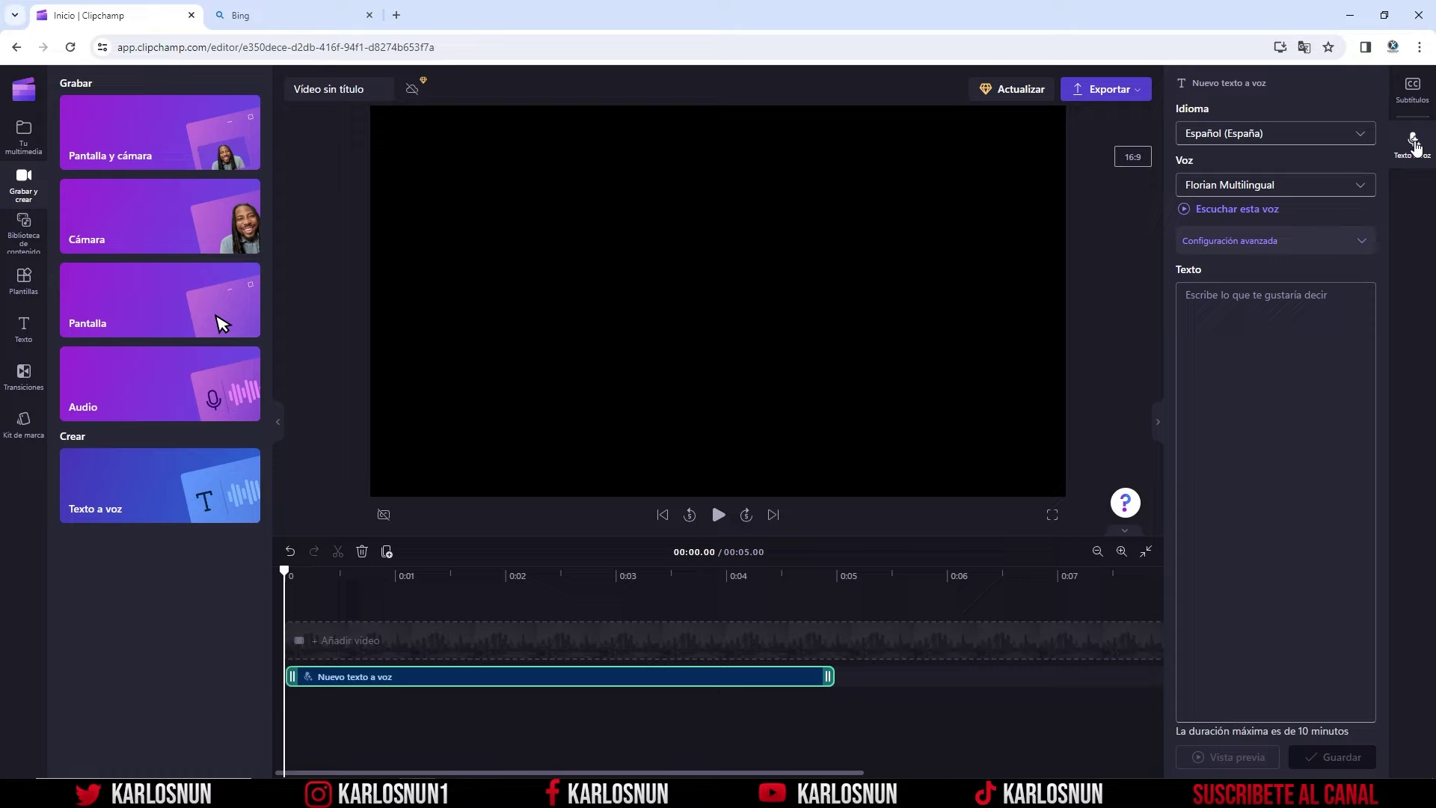
# Switch to Bing, open the Copilot chat and dictate the prompt "Créame un cuento del oso y la hormiga en dos párrafos."
pyautogui.click(322, 22)
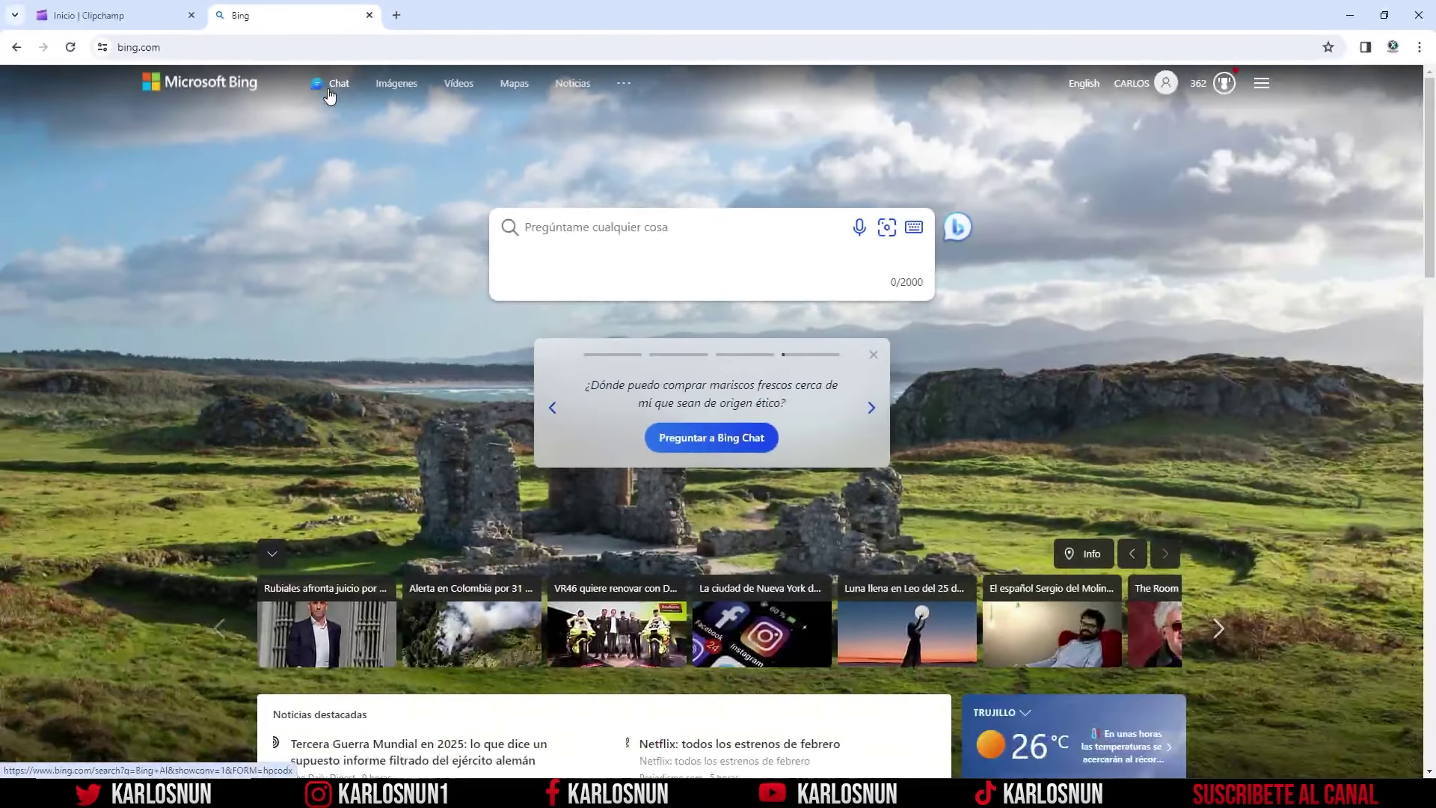
pyautogui.click(331, 87)
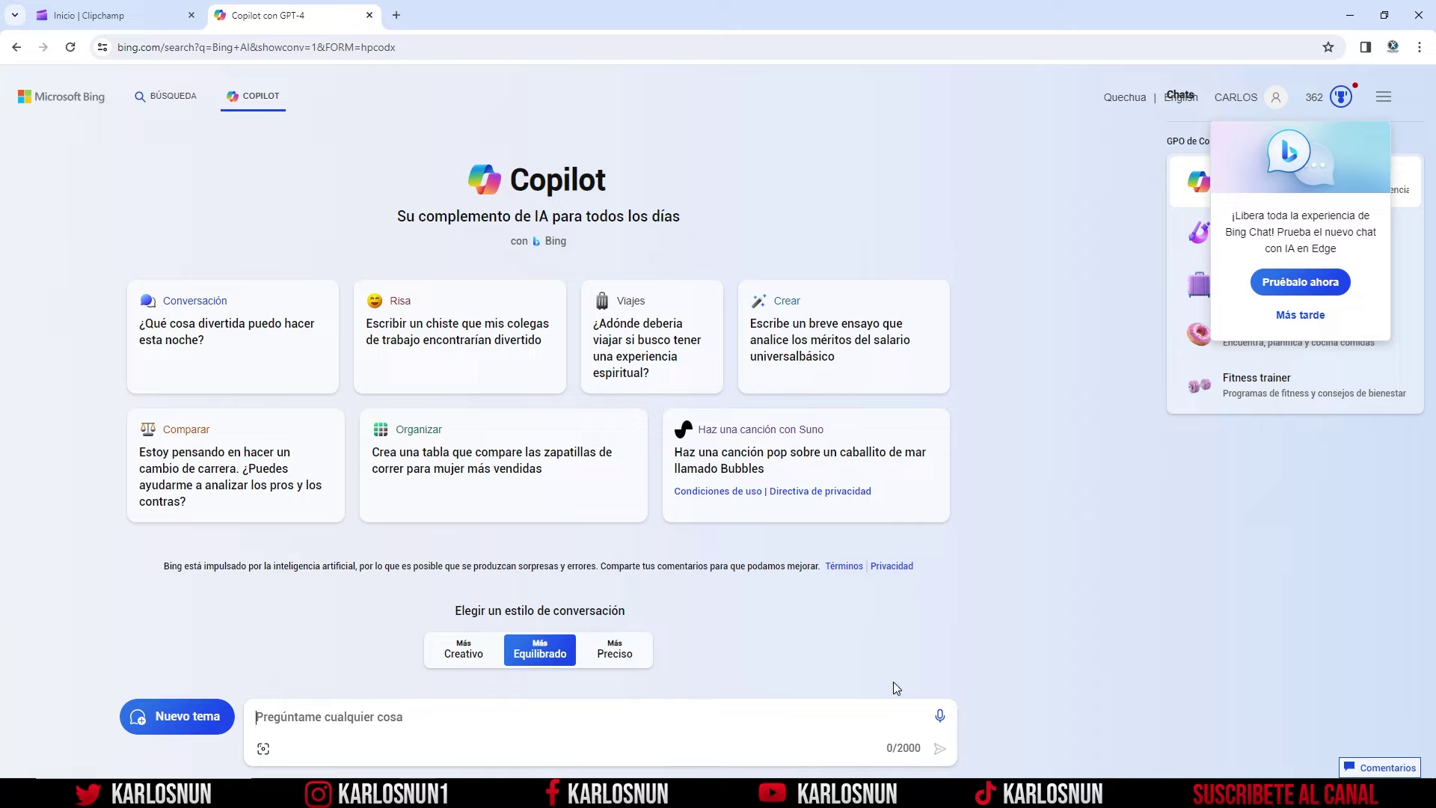
pyautogui.click(939, 718)
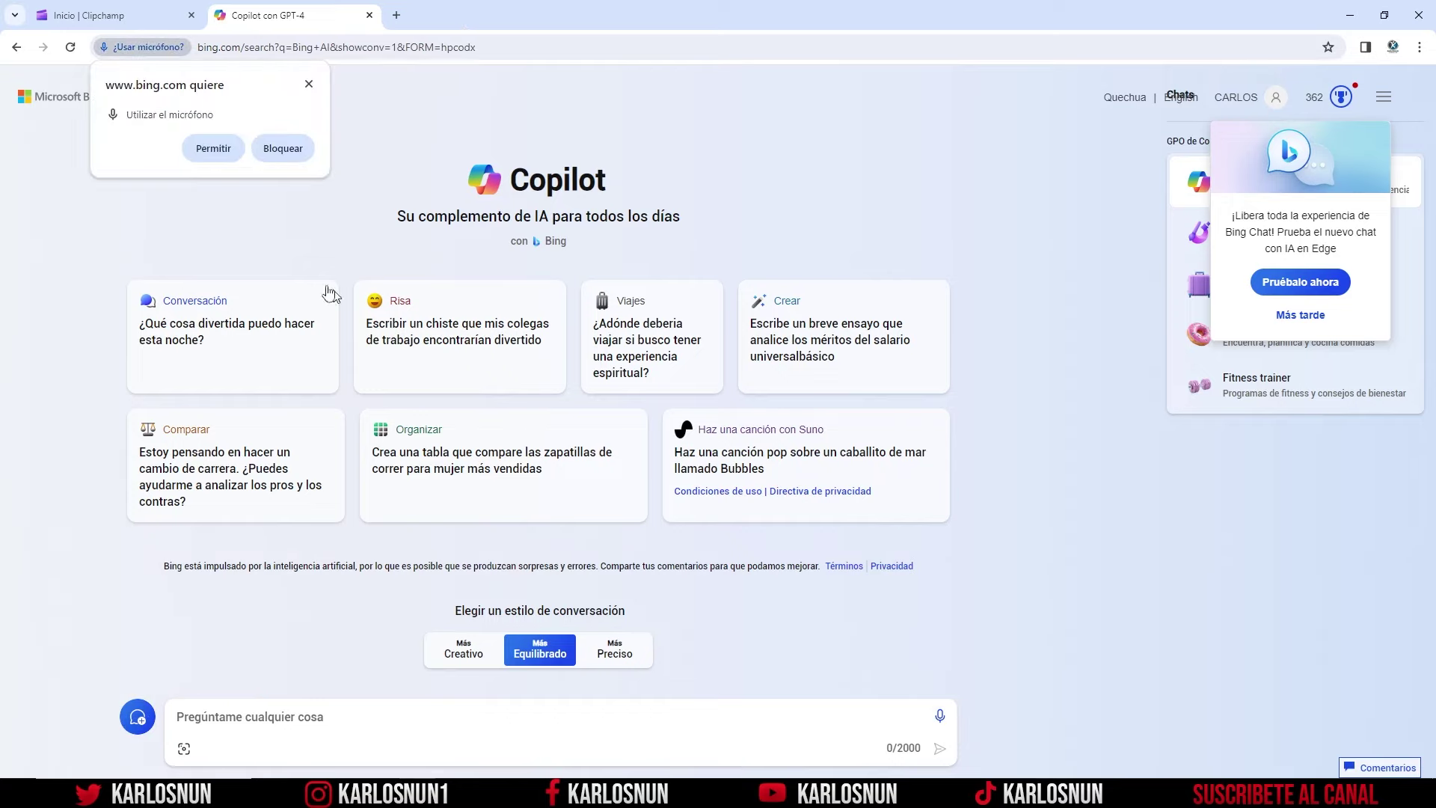
pyautogui.click(213, 148)
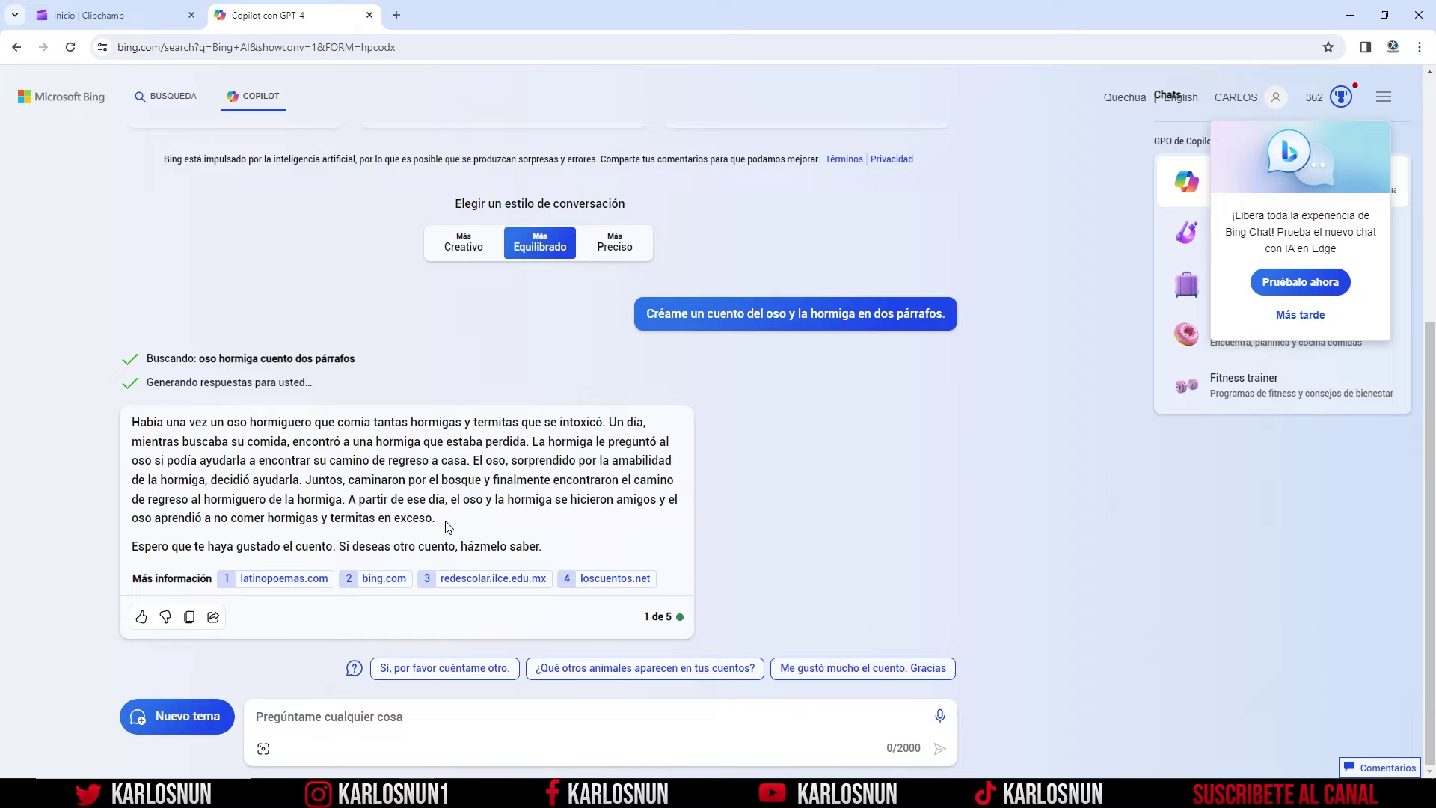
# Copy the story paragraph from Copilot's answer and paste it into Clipchamp as the text-to-speech script
pyautogui.moveTo(443, 522); pyautogui.dragTo(128, 423)
pyautogui.hotkey('ctrl', 'c')
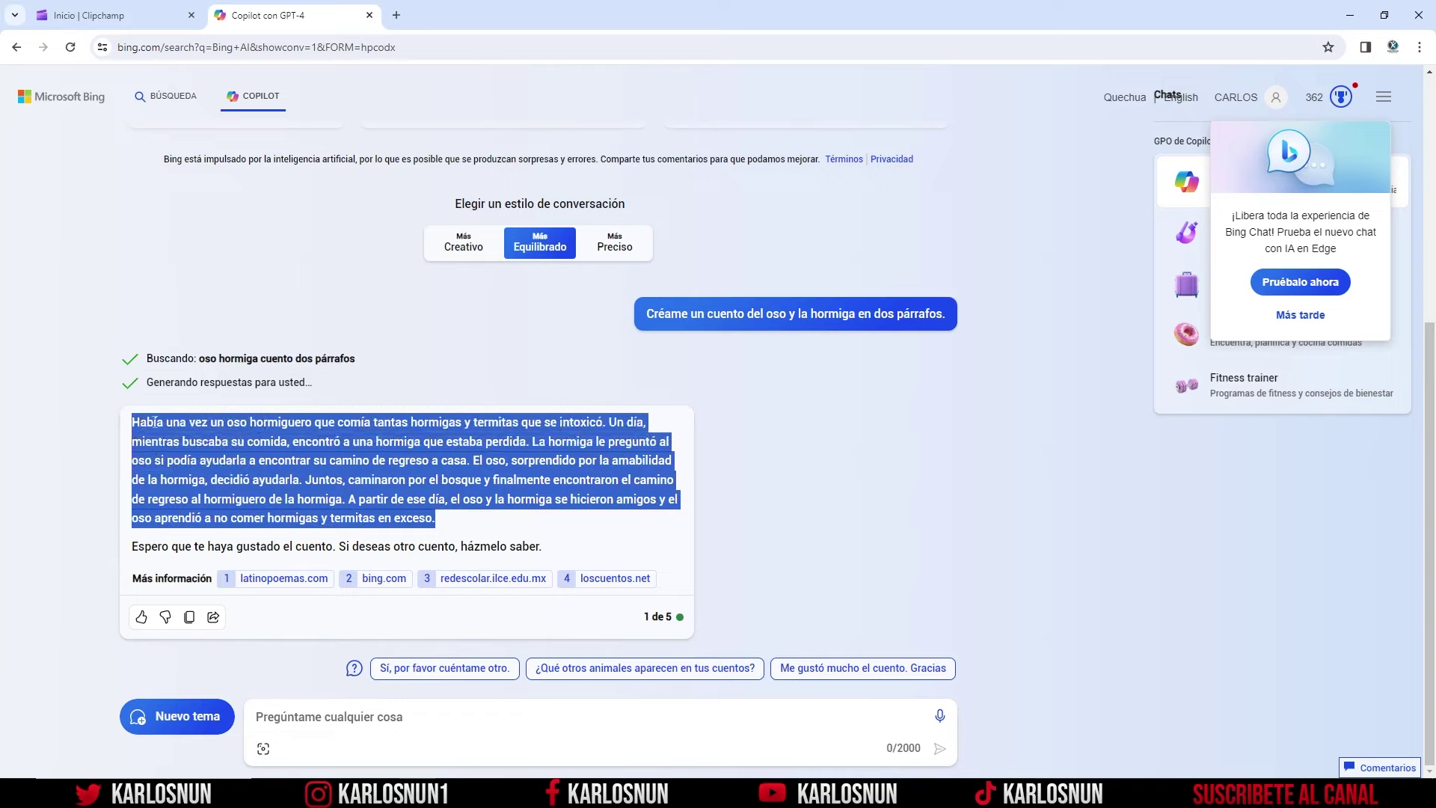
pyautogui.rightClick(149, 421)
pyautogui.click(169, 438)
pyautogui.click(128, 14)
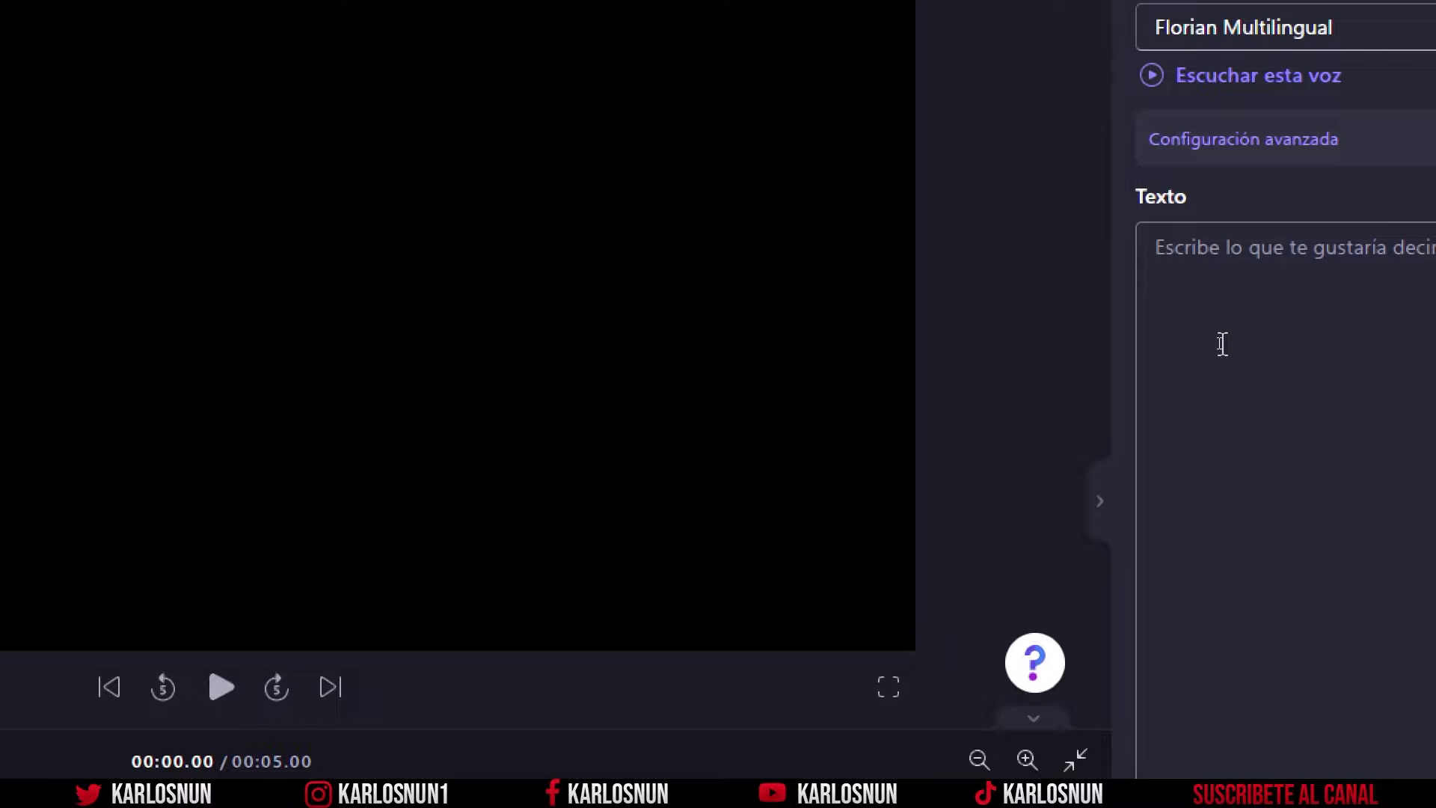
pyautogui.click(1222, 273)
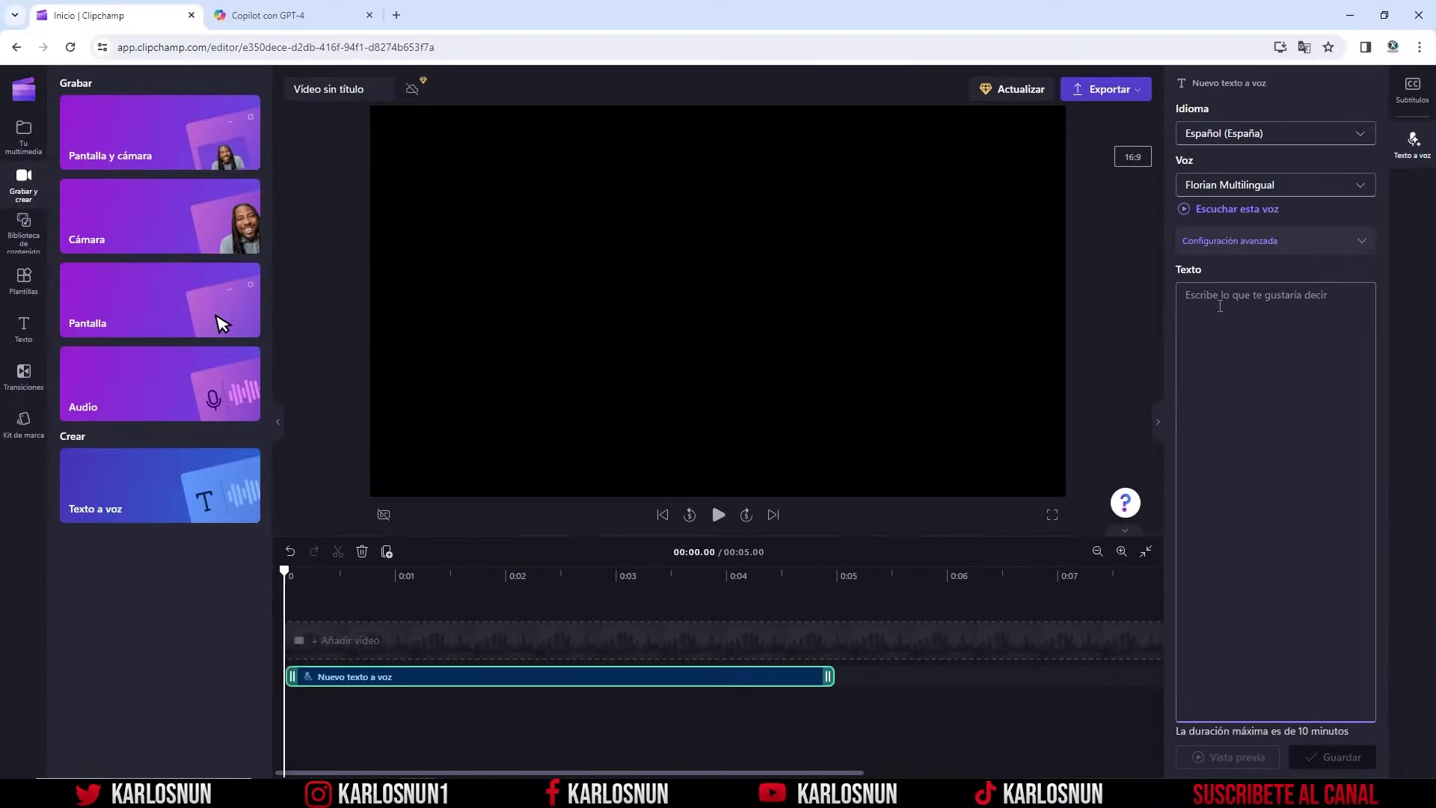
pyautogui.hotkey('ctrl', 'v')
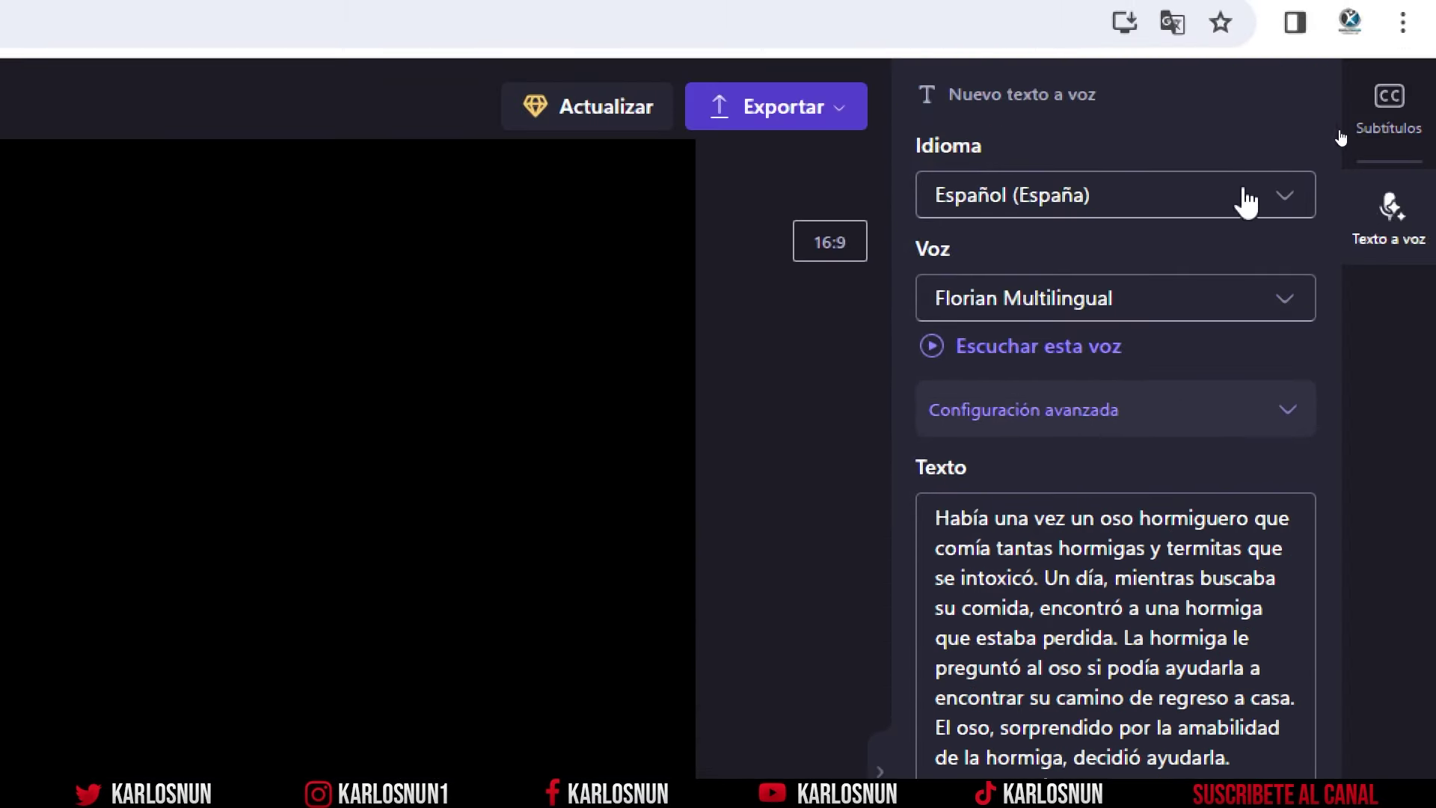
# Browse the available text-to-speech languages and the voices offered for Español (España)
pyautogui.click(1285, 202)
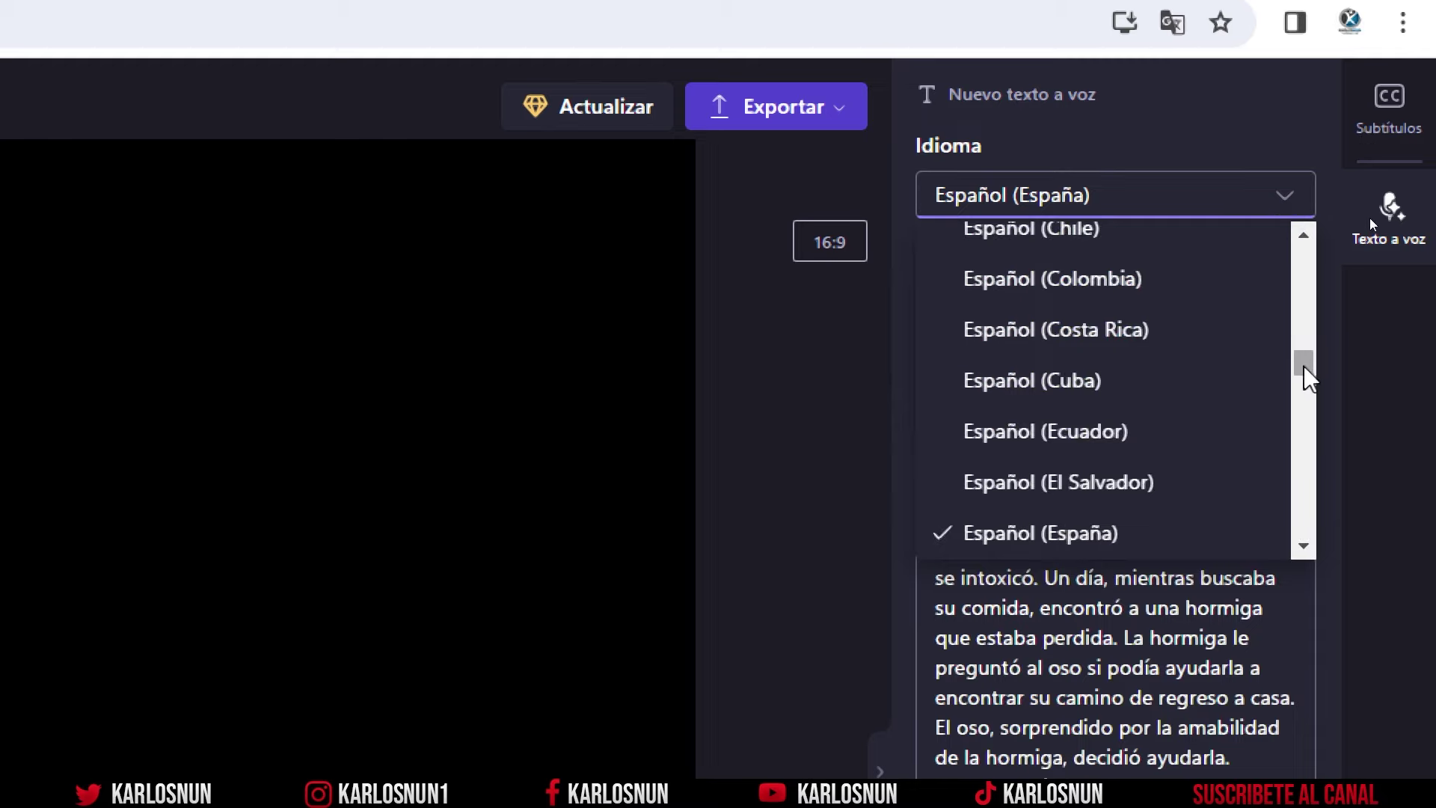
pyautogui.moveTo(1303, 365)
pyautogui.mouseDown()
pyautogui.moveTo(1304, 287)
pyautogui.moveTo(1303, 342)
pyautogui.mouseUp()
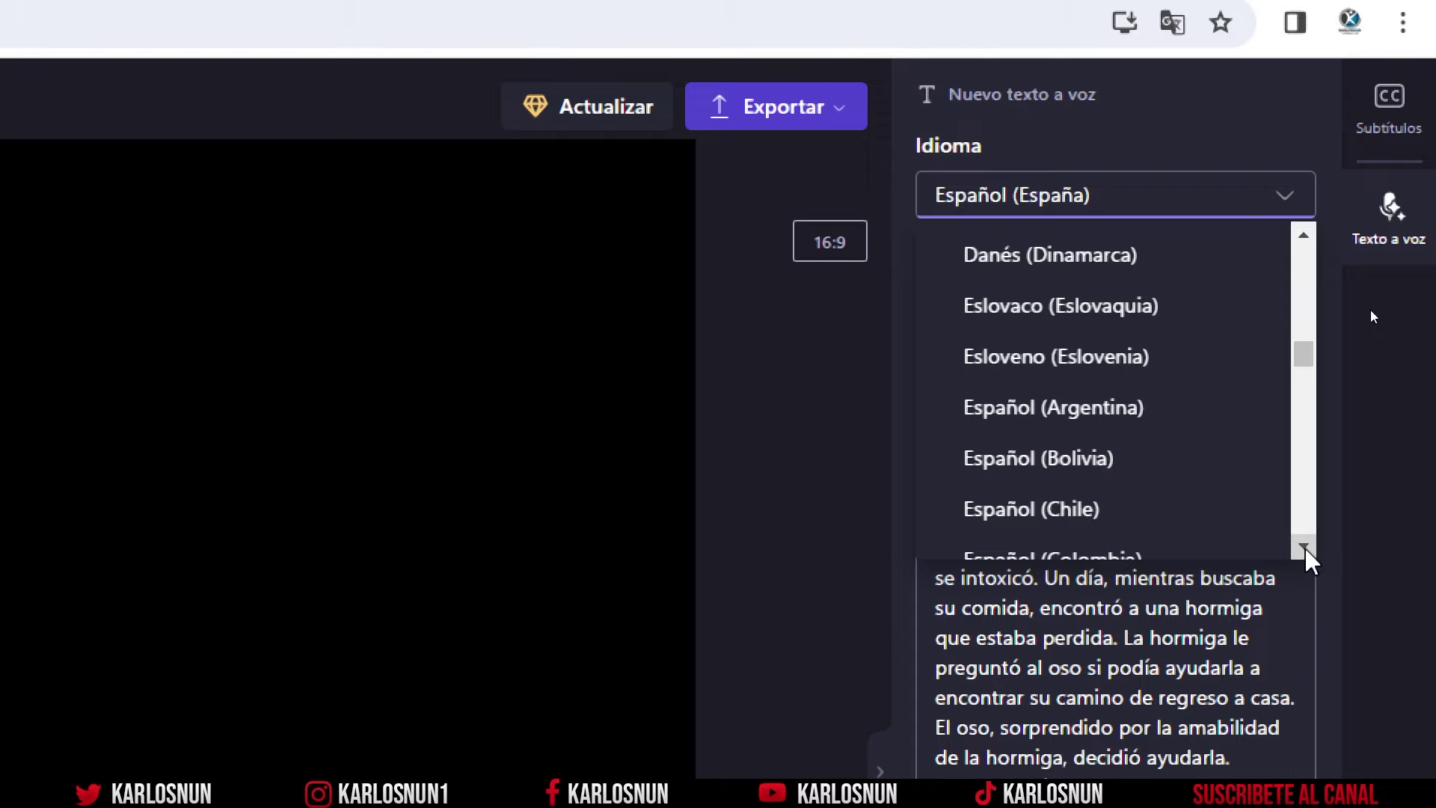
pyautogui.click(1303, 547)
pyautogui.click(1304, 547)
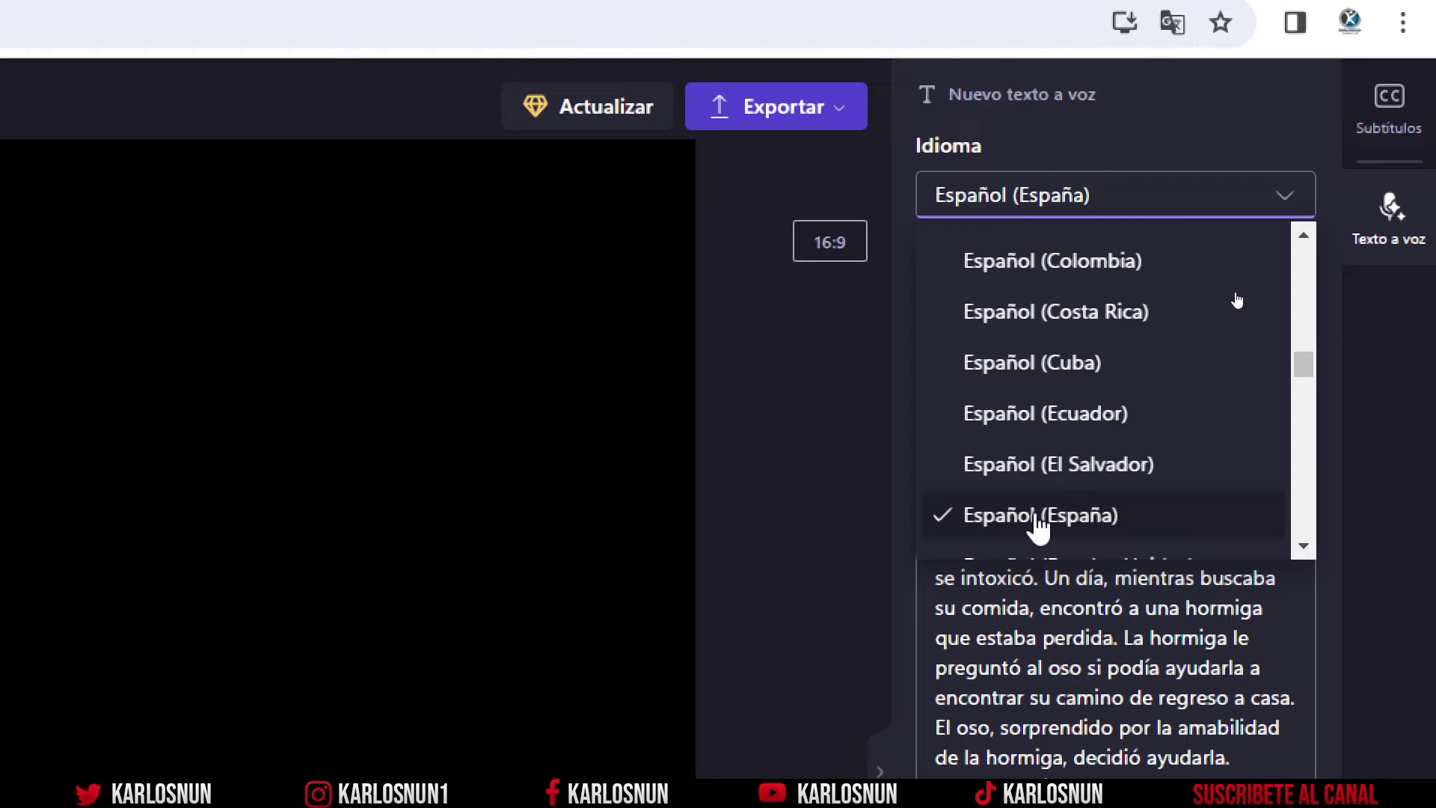
pyautogui.click(1086, 523)
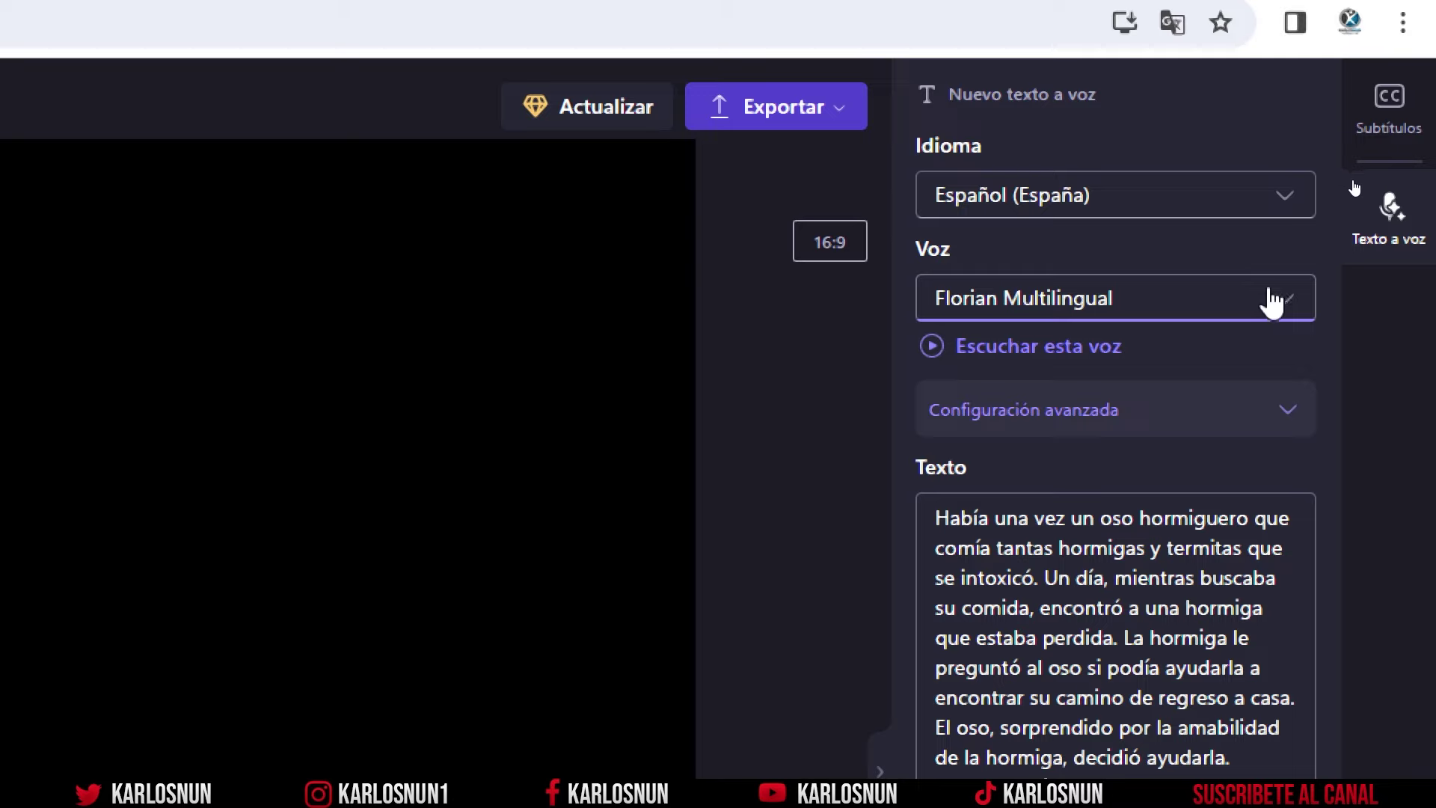
pyautogui.click(1272, 298)
pyautogui.moveTo(1304, 378)
pyautogui.mouseDown()
pyautogui.moveTo(1305, 621)
pyautogui.moveTo(1305, 357)
pyautogui.mouseUp()
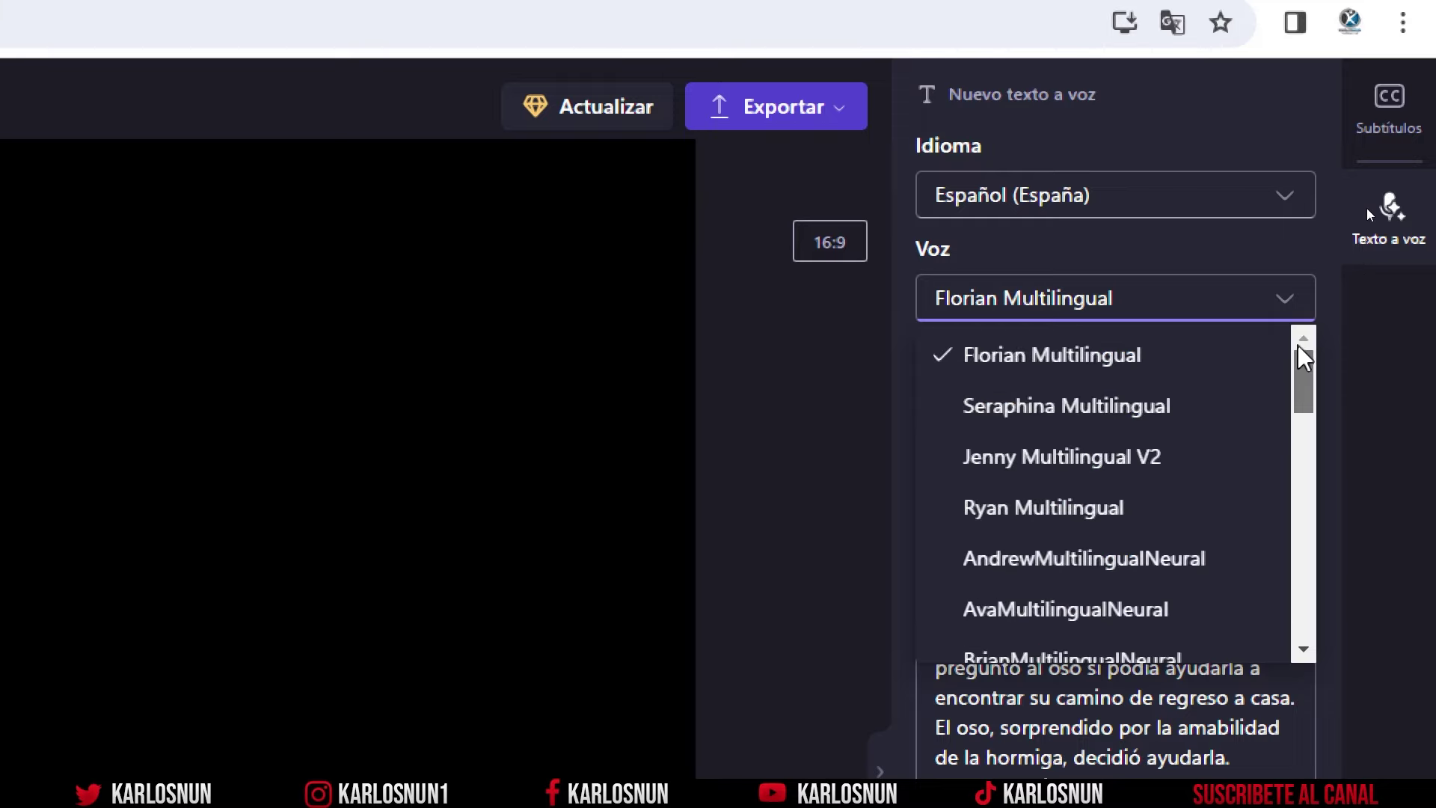
pyautogui.click(1282, 301)
# Set the text-to-speech language to Español (Cuba) and view the voices offered for it
pyautogui.click(1278, 206)
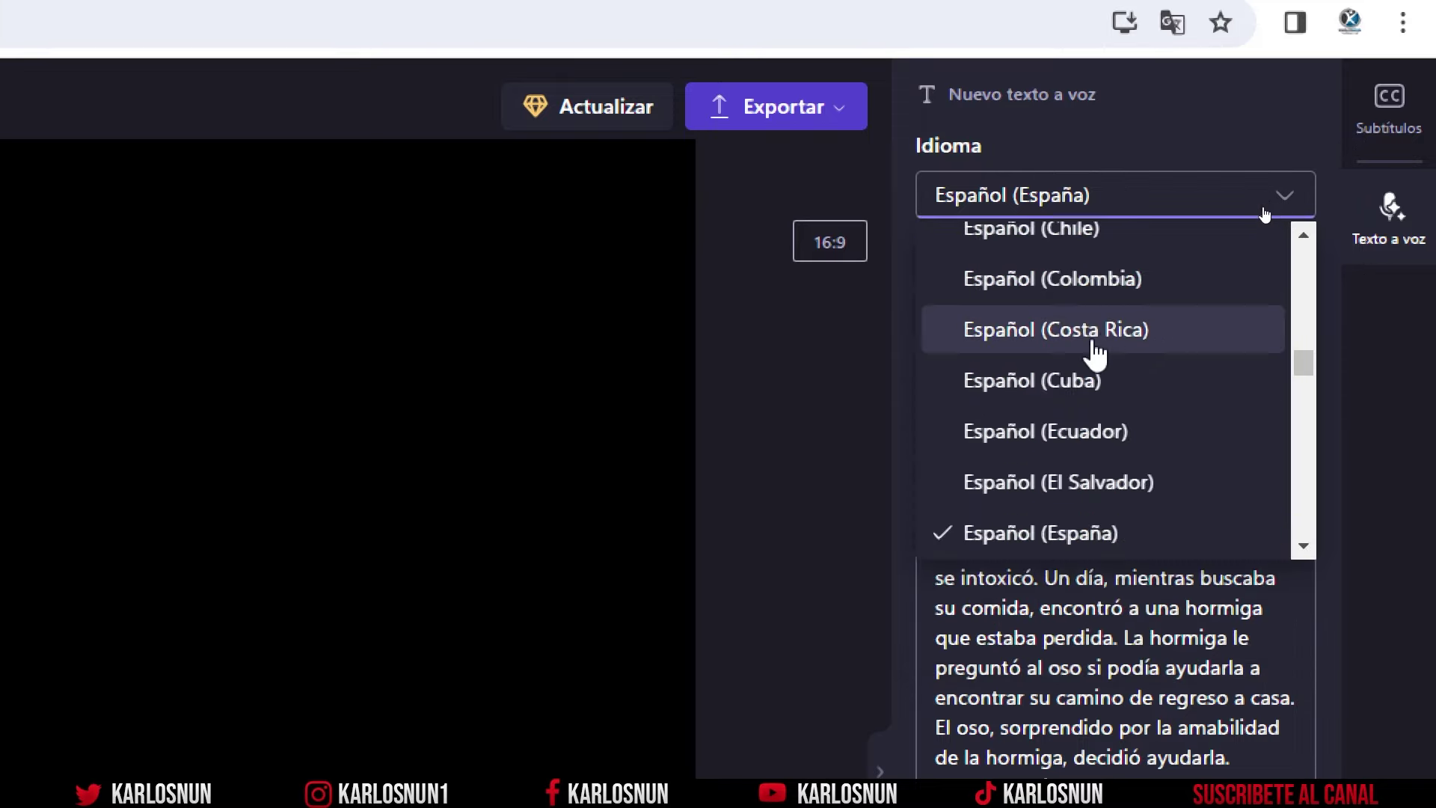
pyautogui.click(1063, 382)
pyautogui.click(1044, 318)
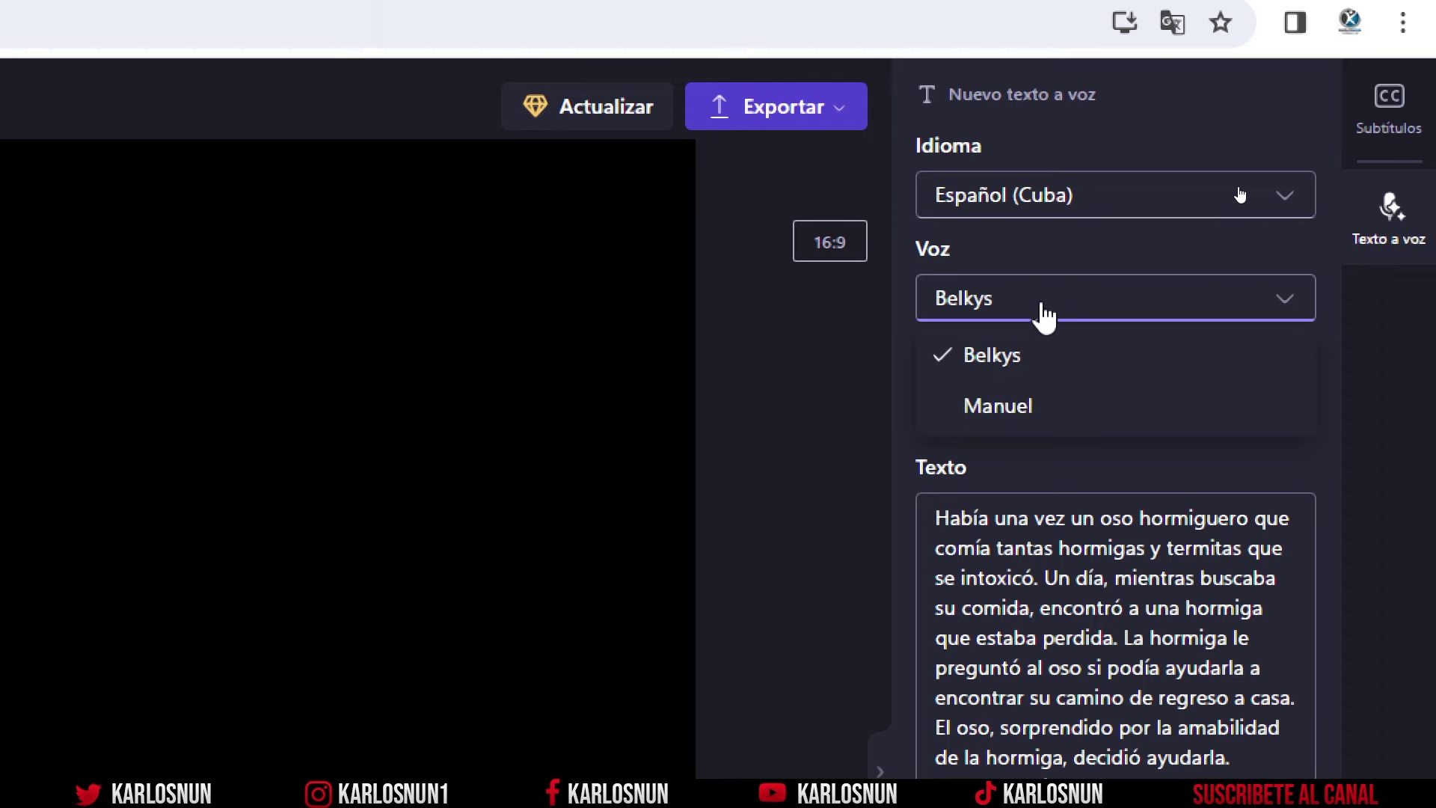
pyautogui.click(1043, 310)
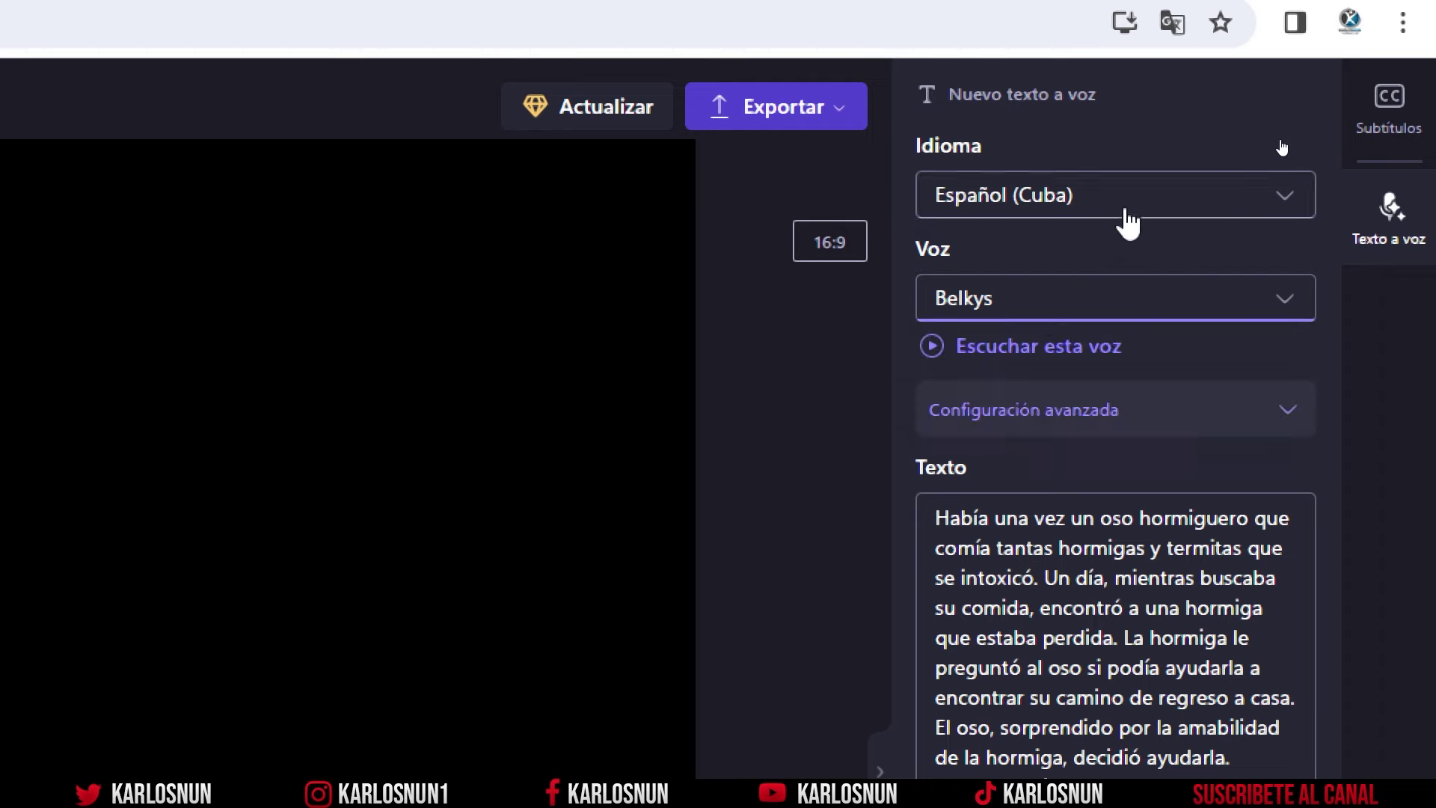
# Set the text-to-speech language to Español (México)
pyautogui.click(1145, 211)
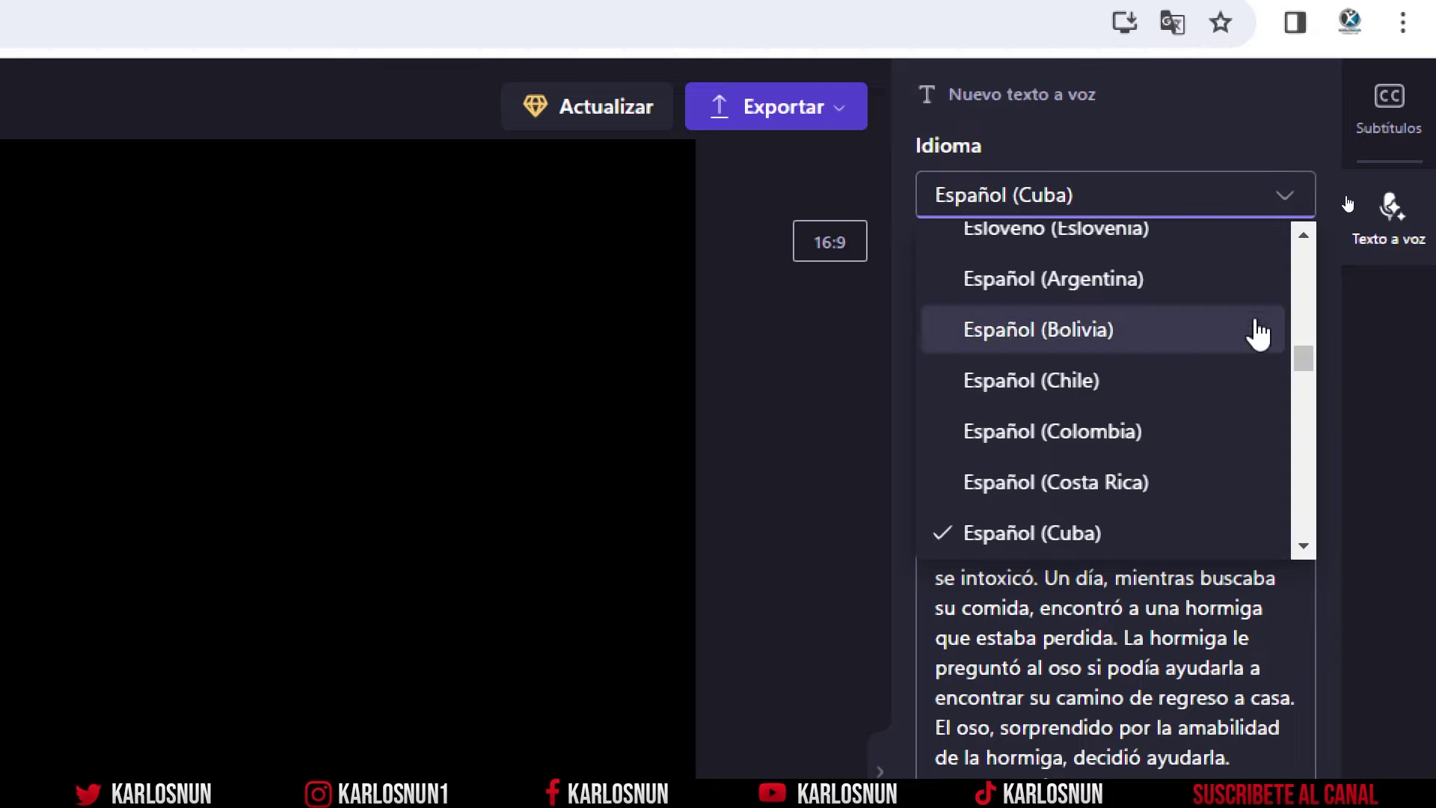
pyautogui.moveTo(1294, 357); pyautogui.dragTo(1295, 374)
pyautogui.click(1122, 426)
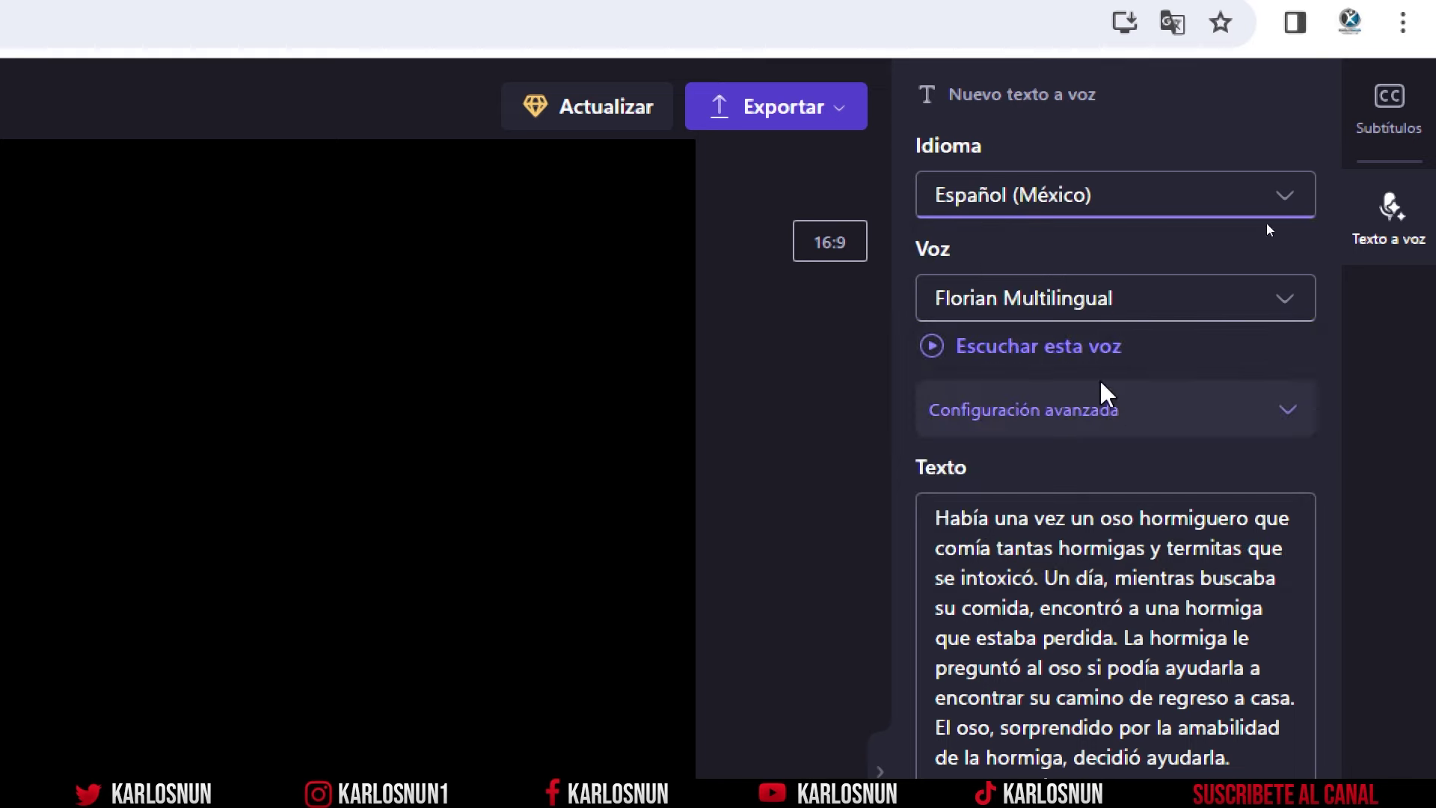
# Select the Florian Multilingual and Seraphina Multilingual voices in turn and listen to a sample of each
pyautogui.click(1146, 303)
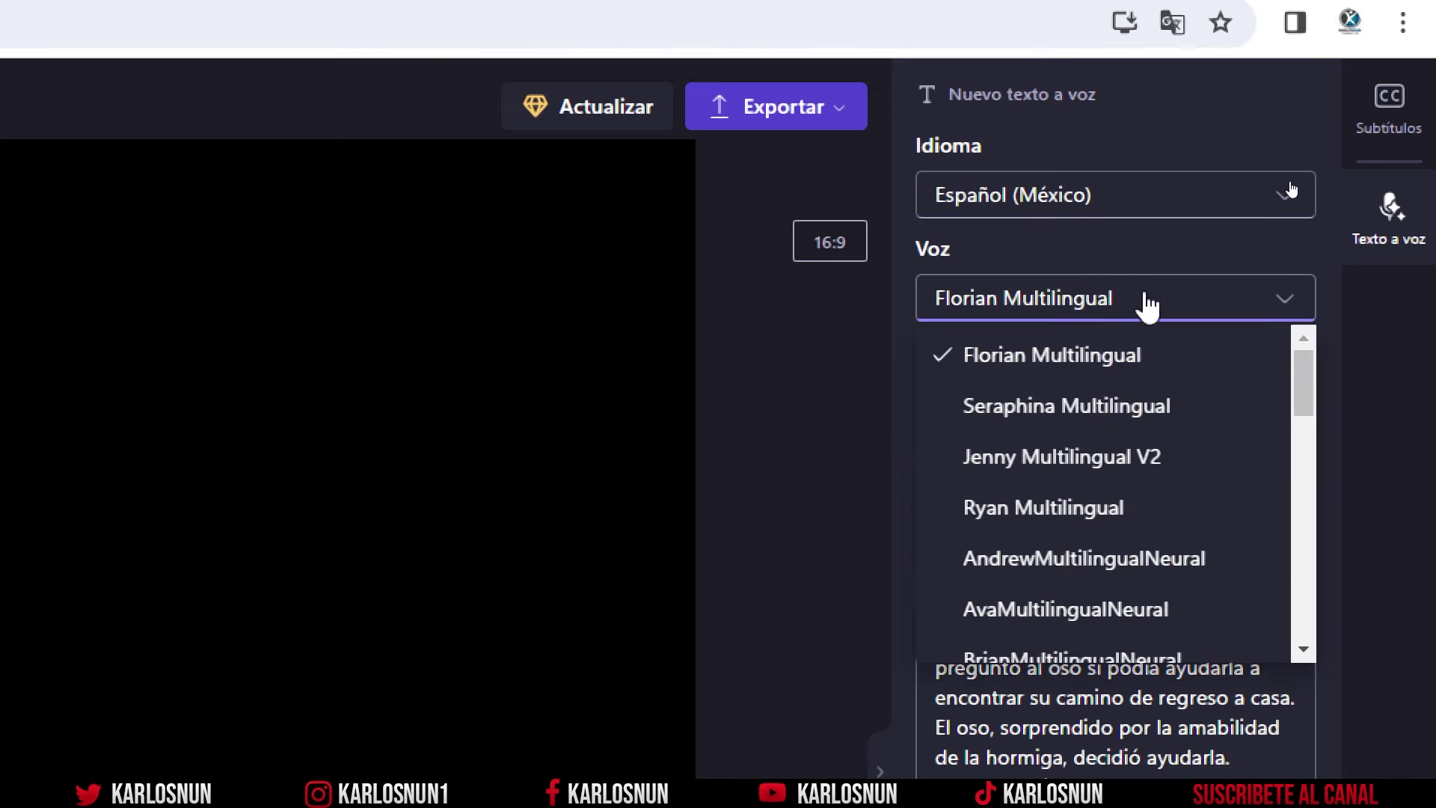
pyautogui.click(1166, 355)
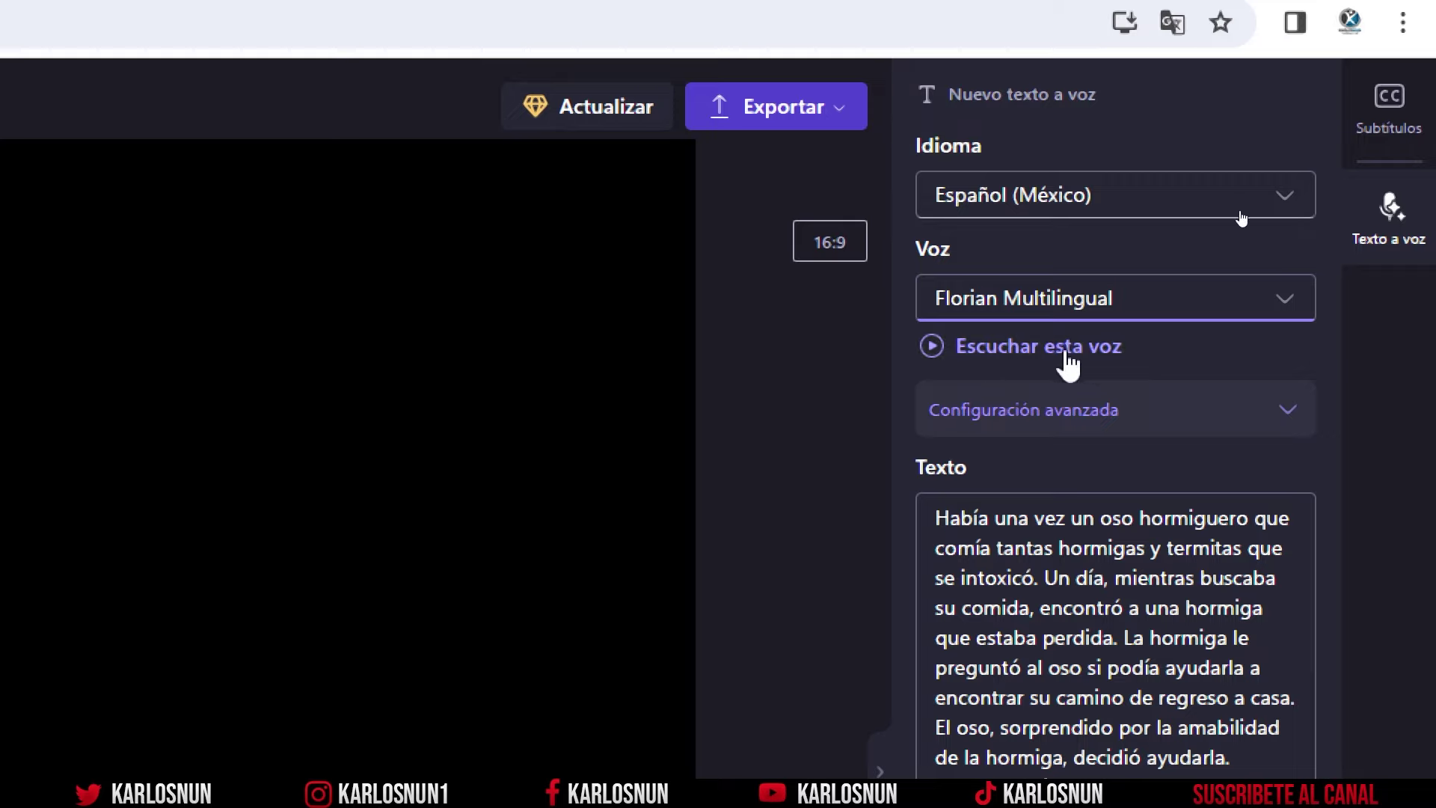
pyautogui.click(935, 345)
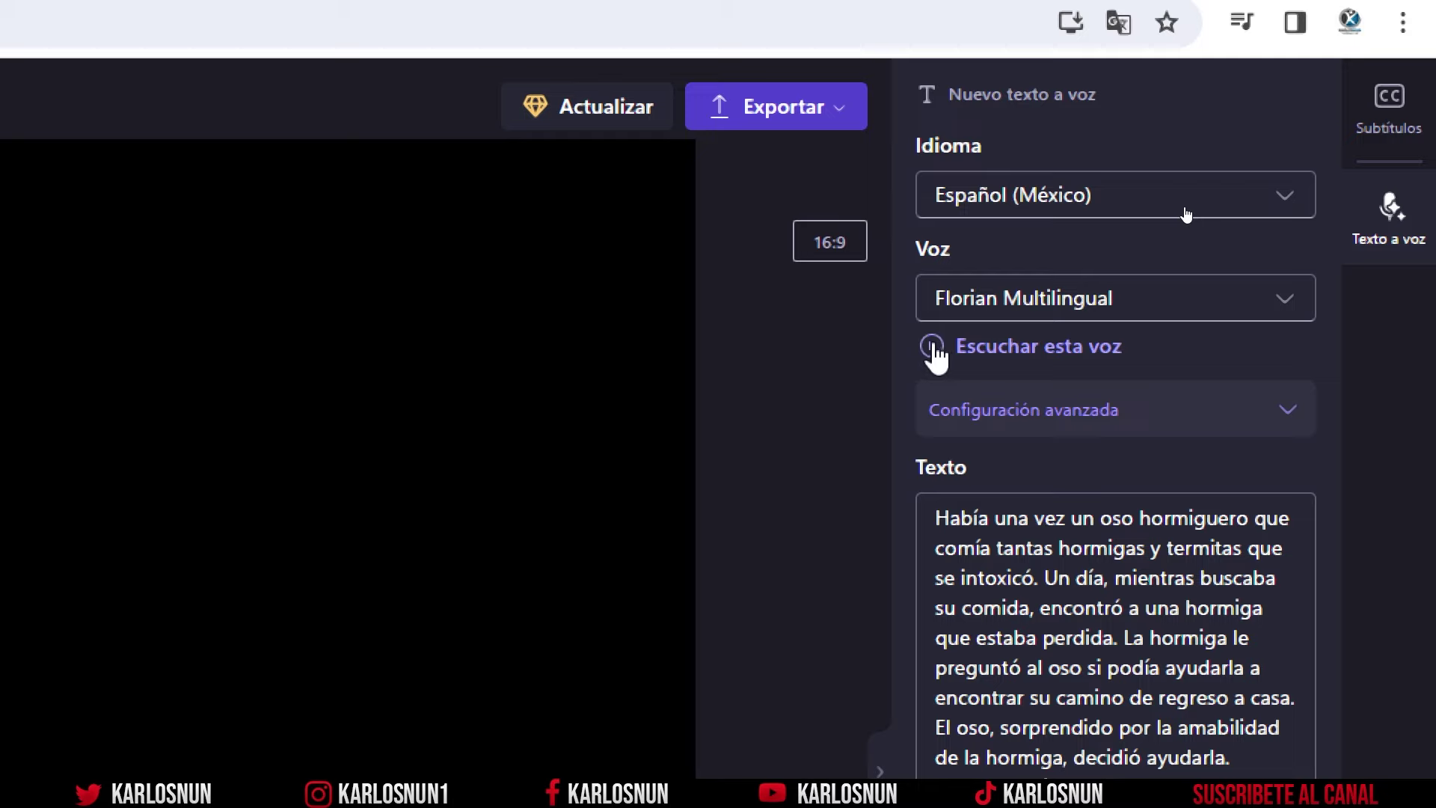
pyautogui.click(1035, 313)
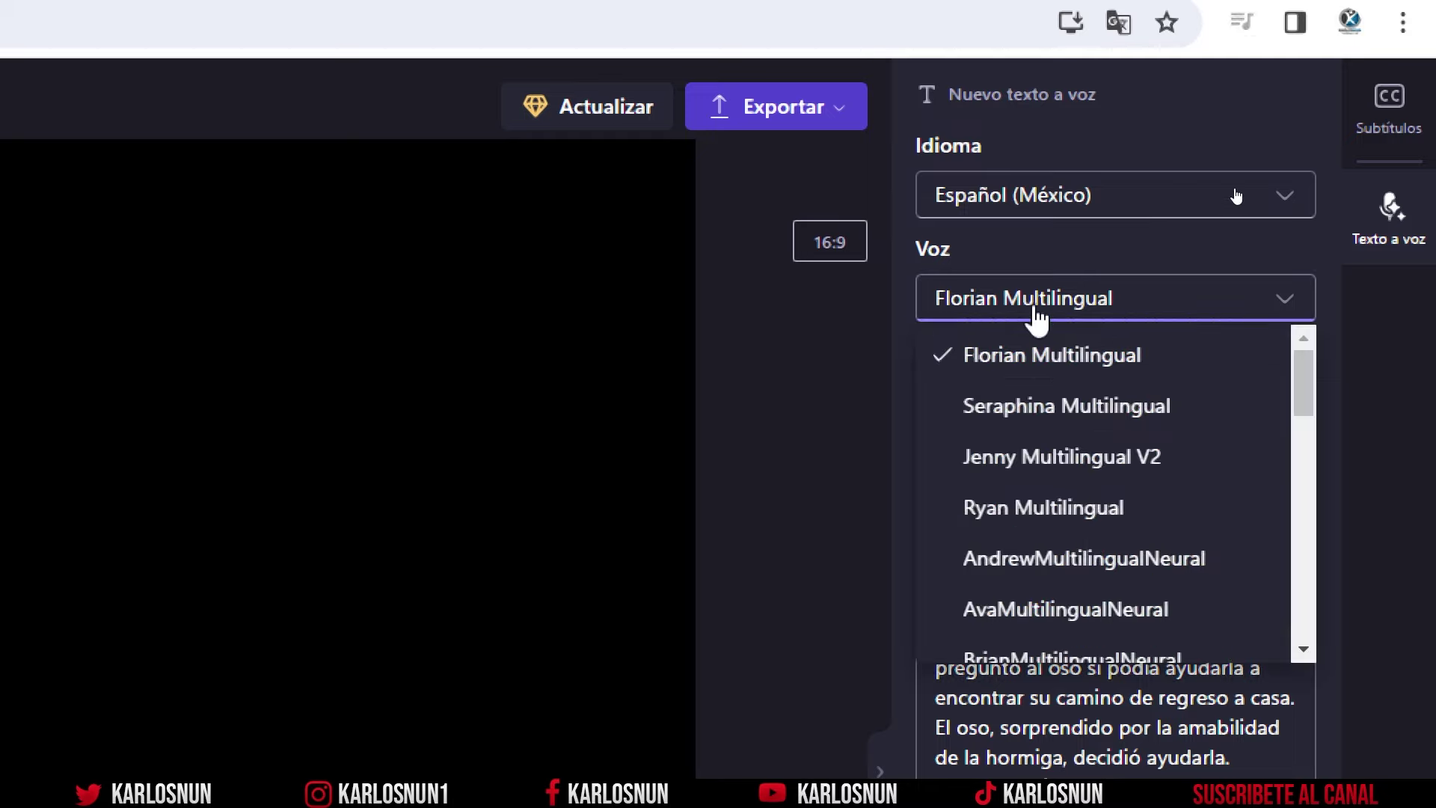
pyautogui.click(1021, 408)
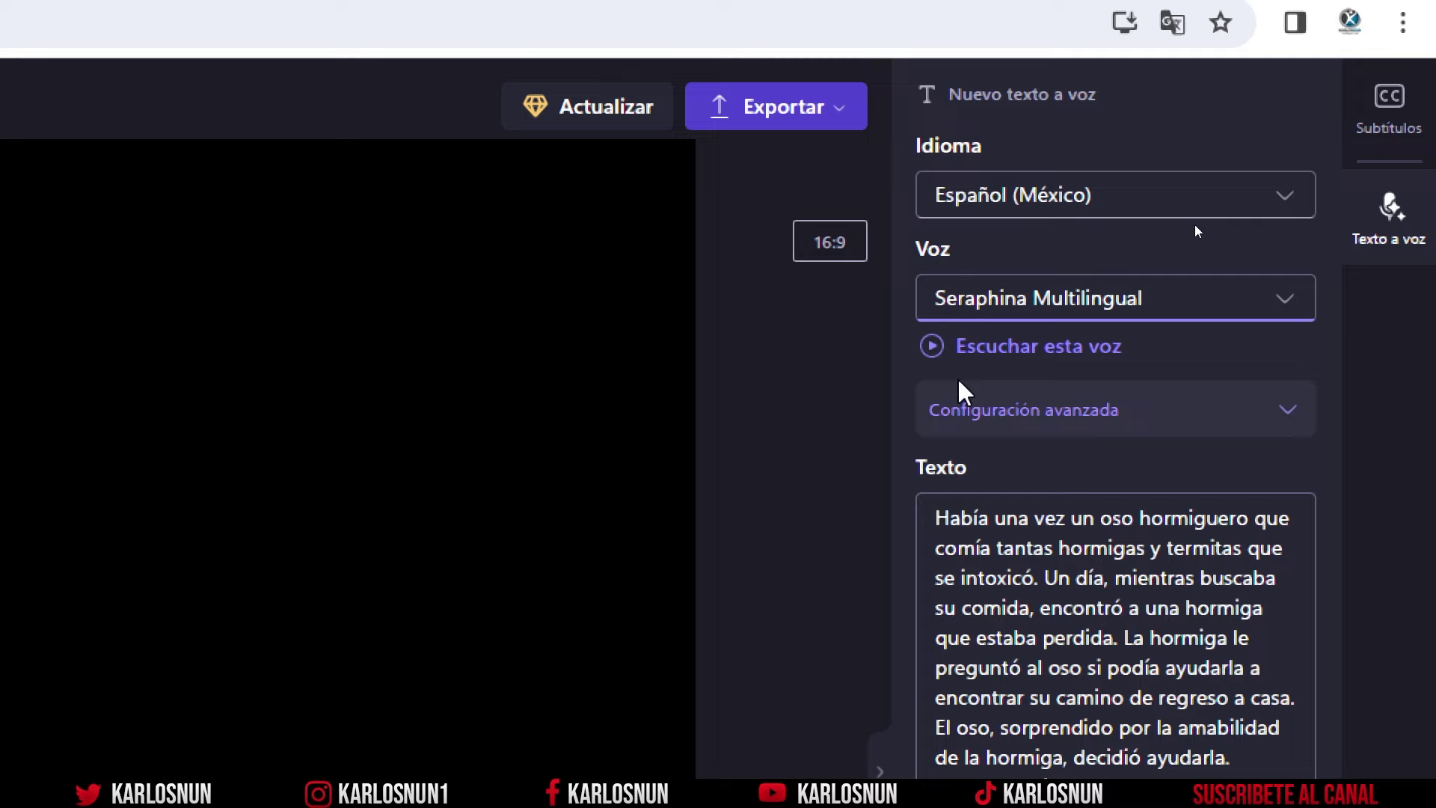
pyautogui.click(929, 346)
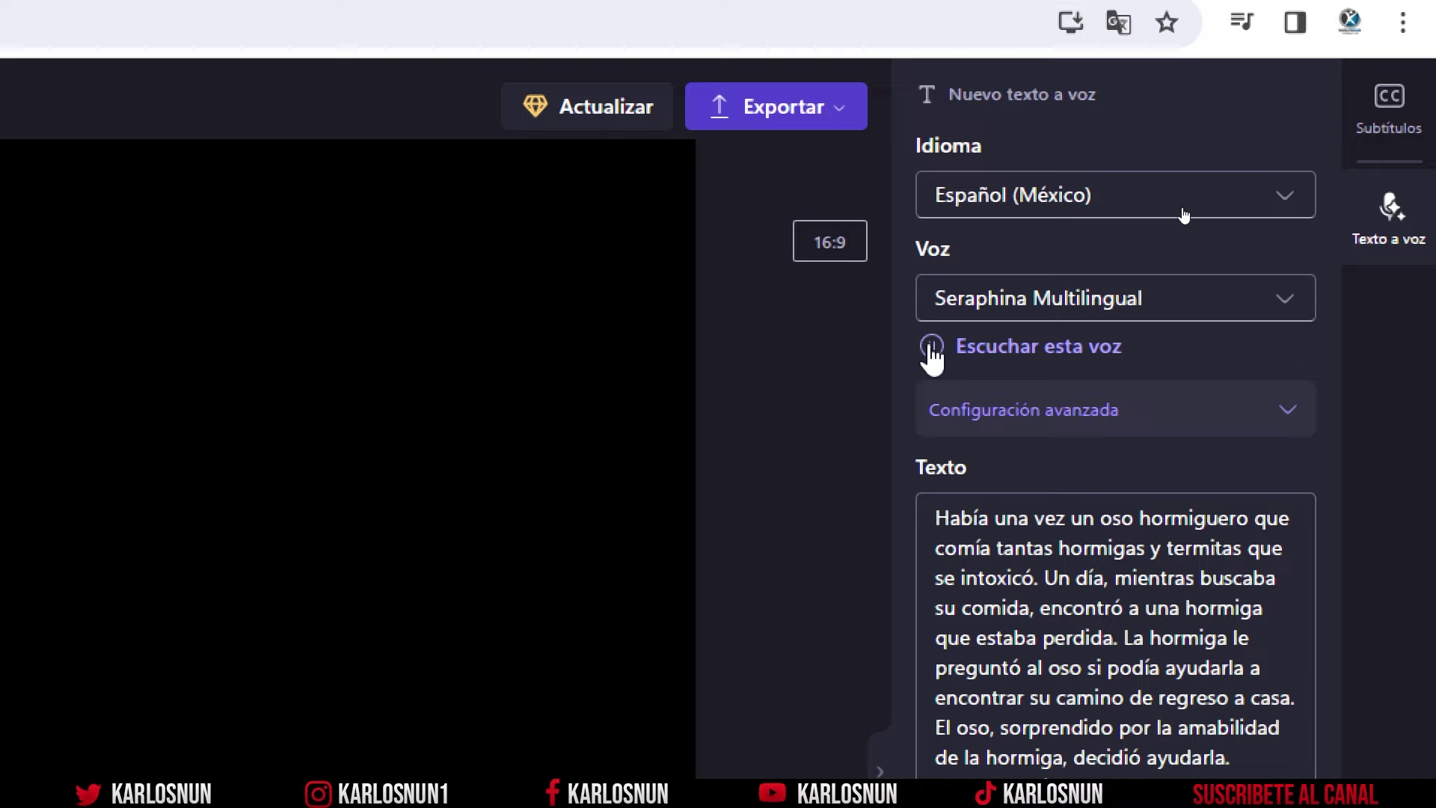
# Set the text-to-speech voice to Larissa and listen to its sample
pyautogui.click(1033, 303)
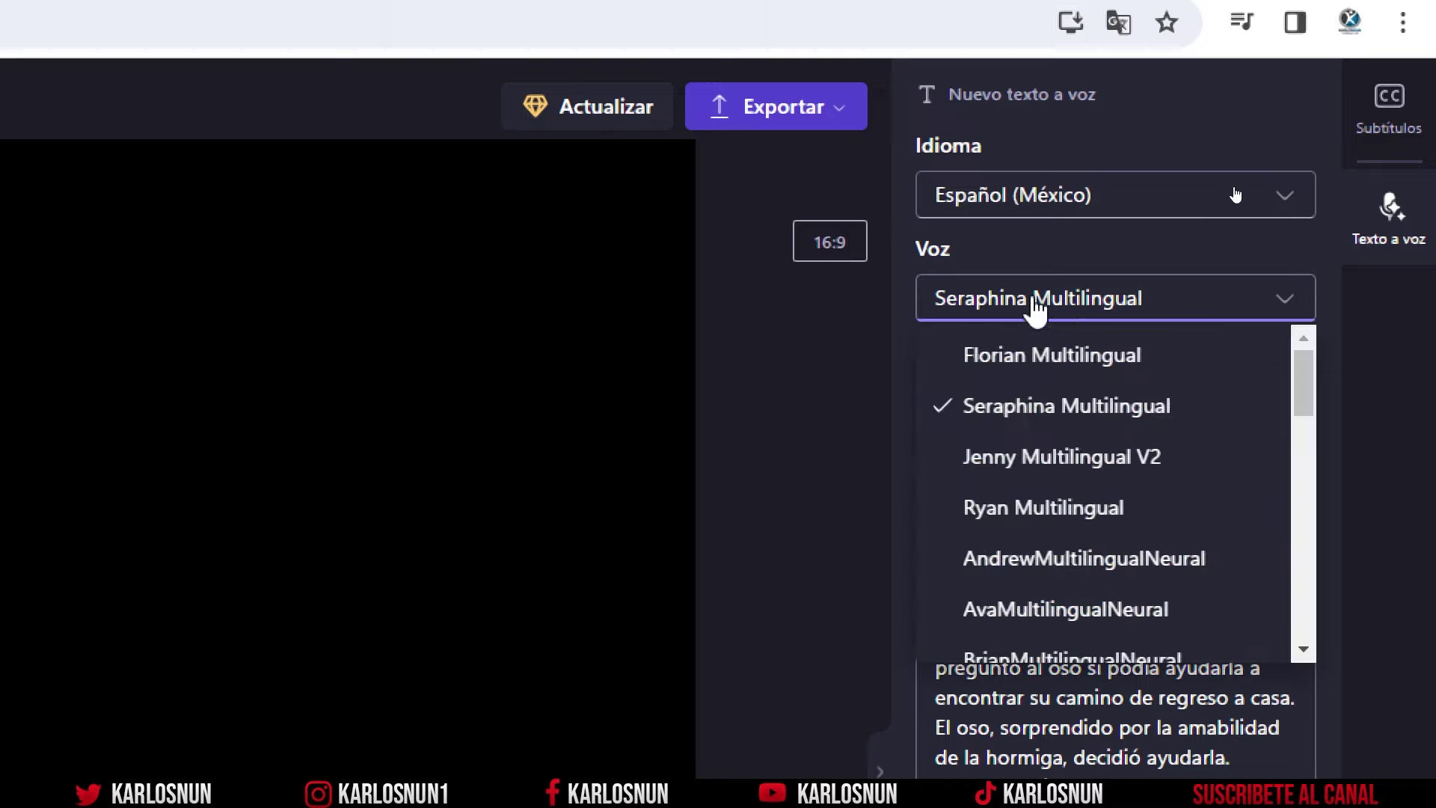
pyautogui.moveTo(1305, 385); pyautogui.dragTo(1294, 488)
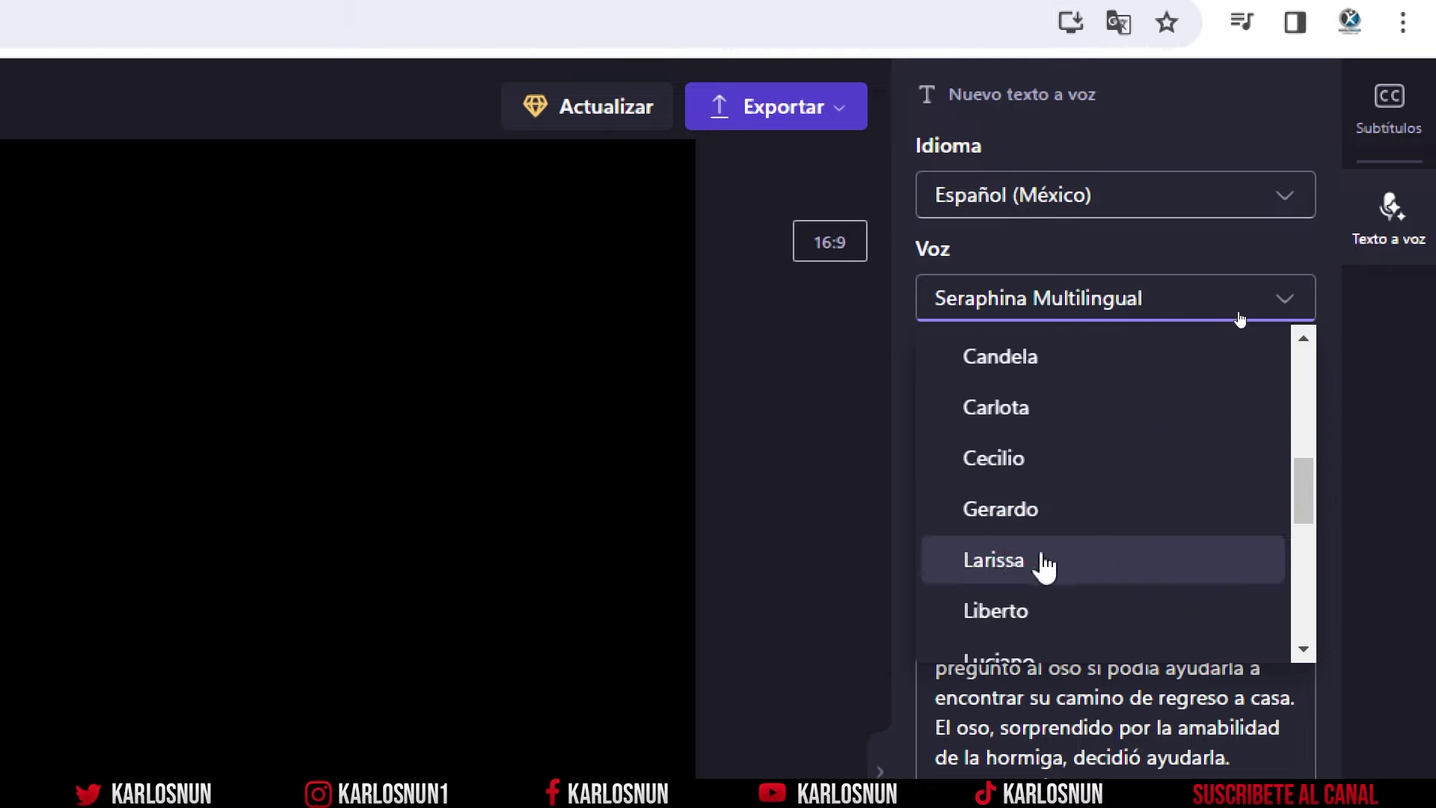
pyautogui.click(1008, 563)
pyautogui.click(932, 346)
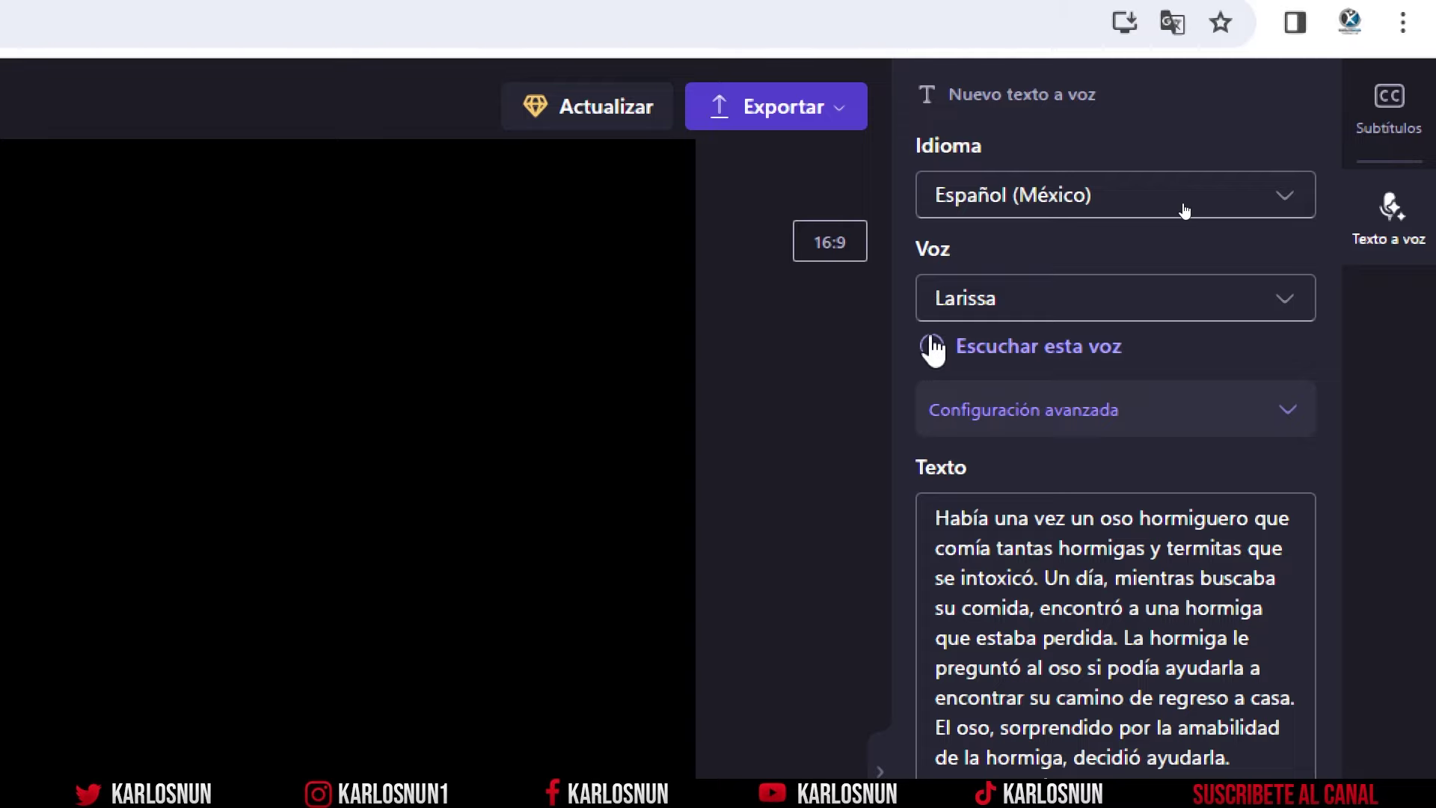
# Expand the advanced voice settings, view the Paso de voz options, and preview the narration with the default settings
pyautogui.click(1276, 420)
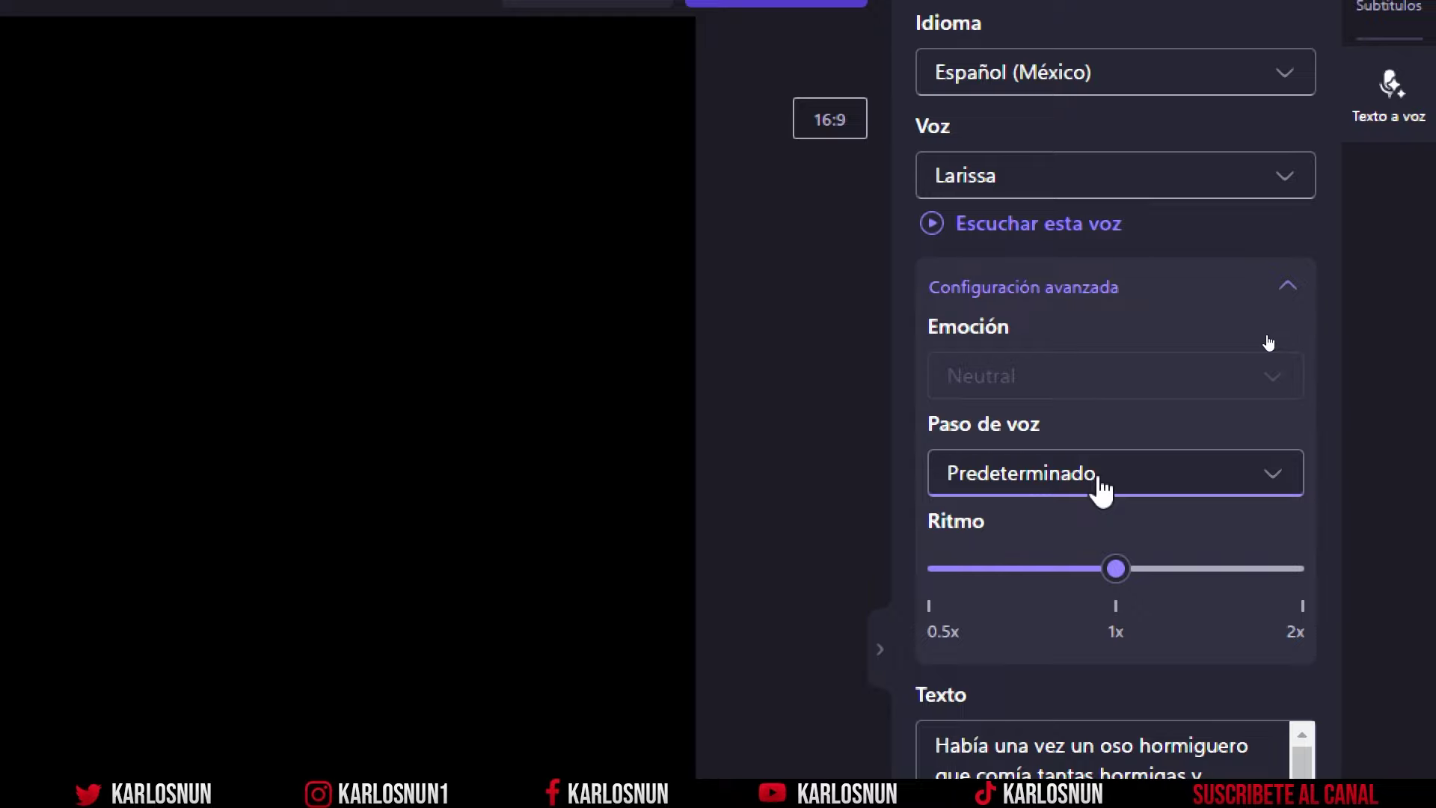
pyautogui.click(1102, 490)
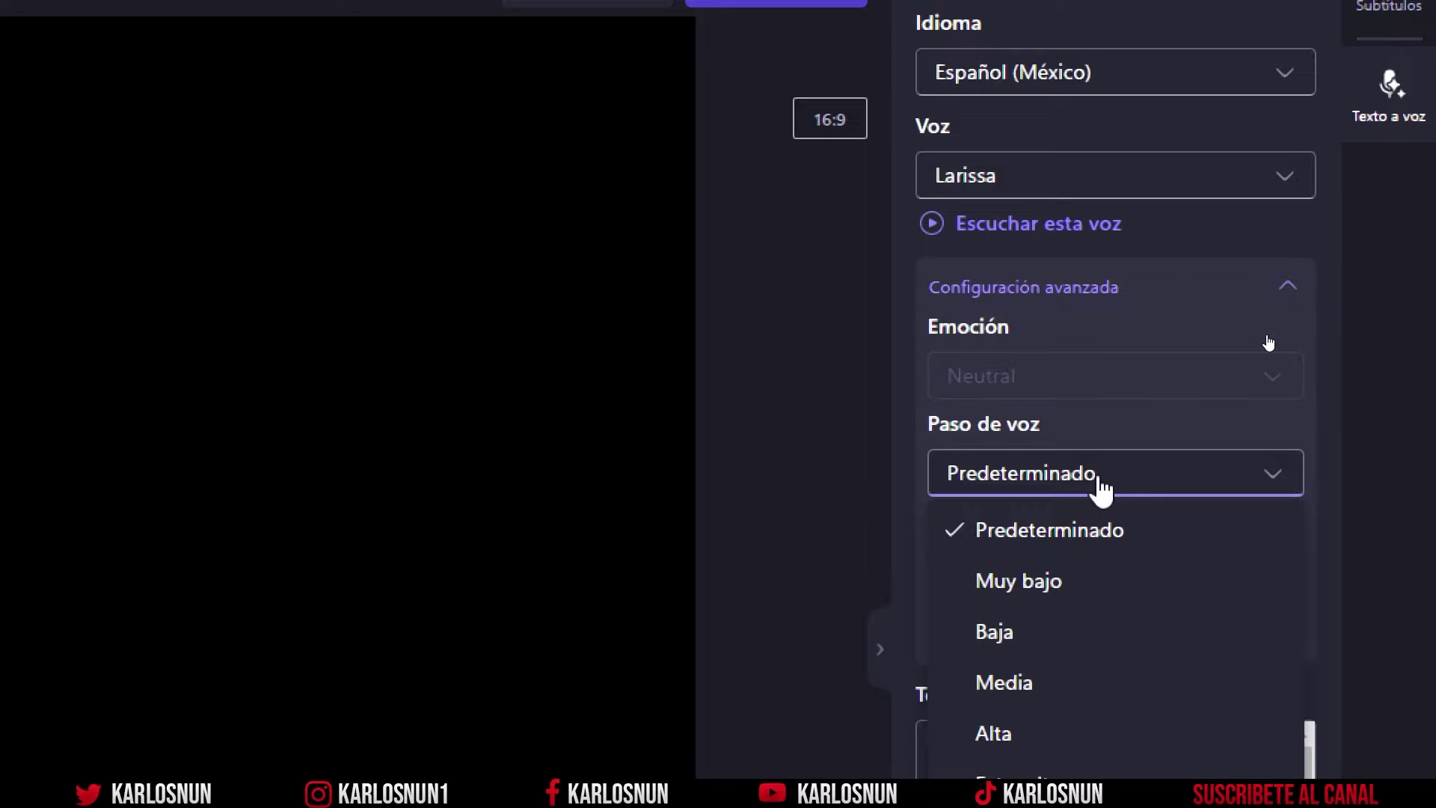
pyautogui.click(1102, 490)
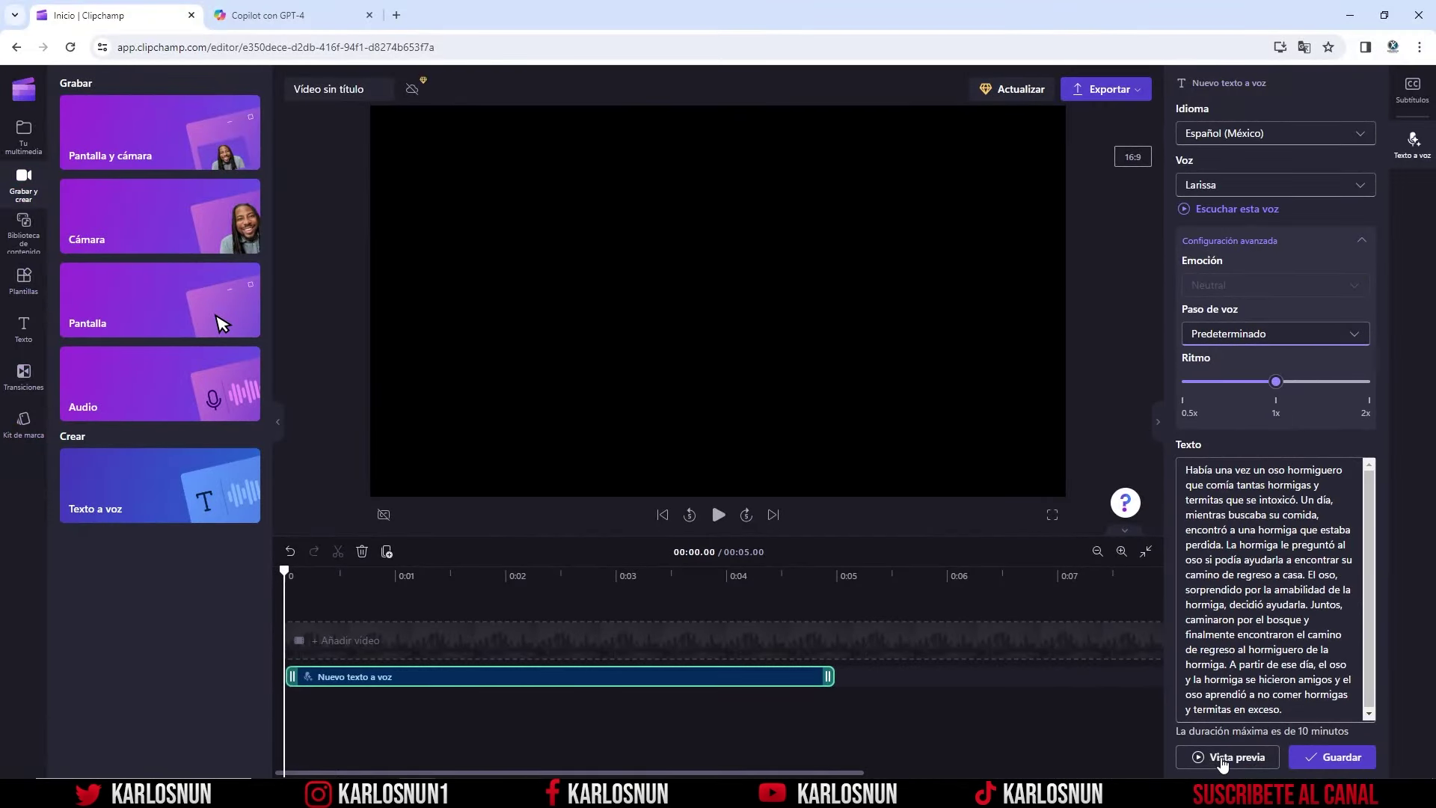
pyautogui.click(1222, 763)
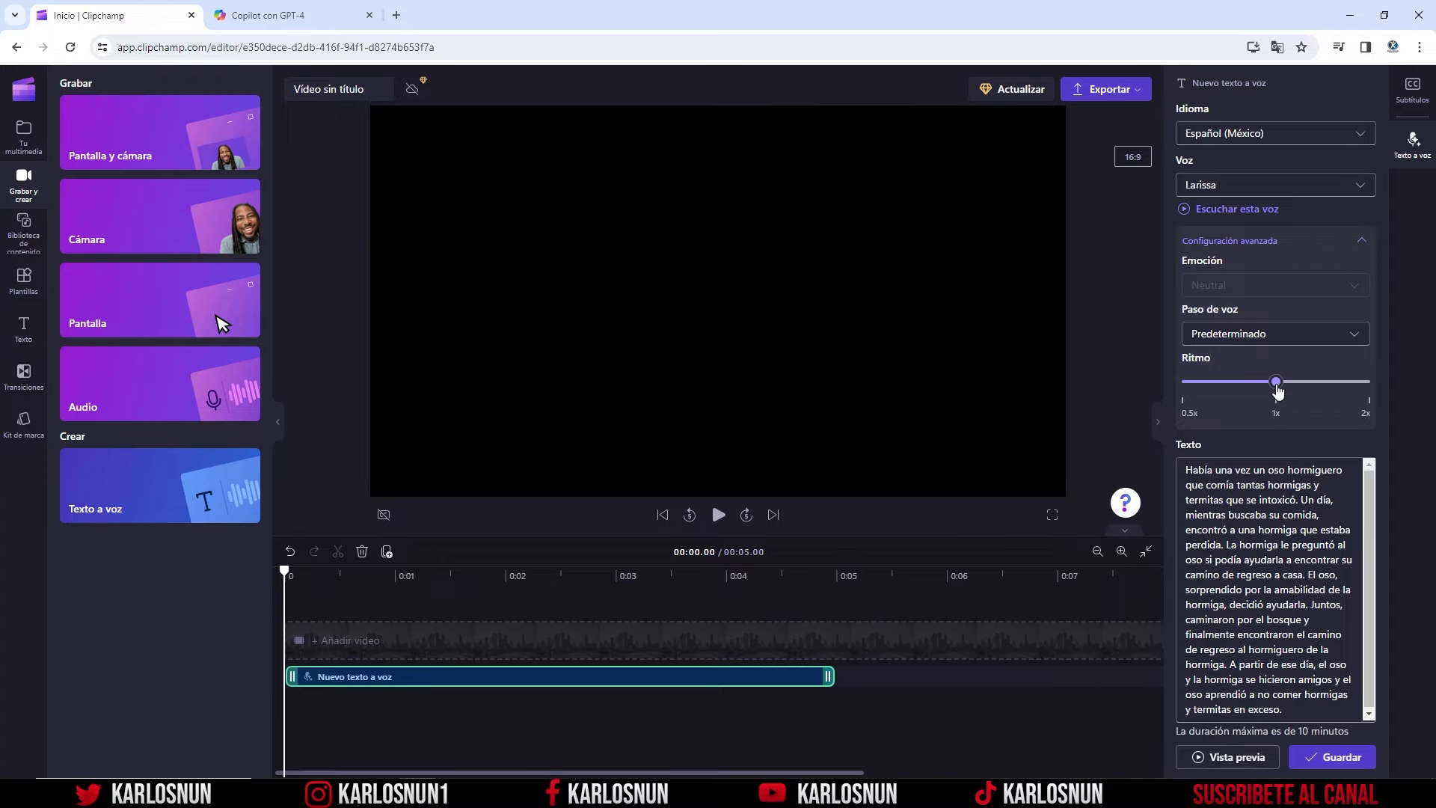
# Lower the narration's Ritmo to a pace between 0.5x and 1x and preview it
pyautogui.moveTo(1278, 388); pyautogui.dragTo(1219, 391)
pyautogui.click(1224, 757)
pyautogui.click(1225, 758)
# Raise the narration's Ritmo to a pace between 1x and 2x, preview it, and return the pace to 1x
pyautogui.moveTo(1213, 383); pyautogui.dragTo(1333, 383)
pyautogui.click(1228, 754)
pyautogui.moveTo(1333, 385); pyautogui.dragTo(1276, 387)
# Set the Paso de voz to Muy bajo and preview the narration
pyautogui.click(1252, 337)
pyautogui.click(1208, 387)
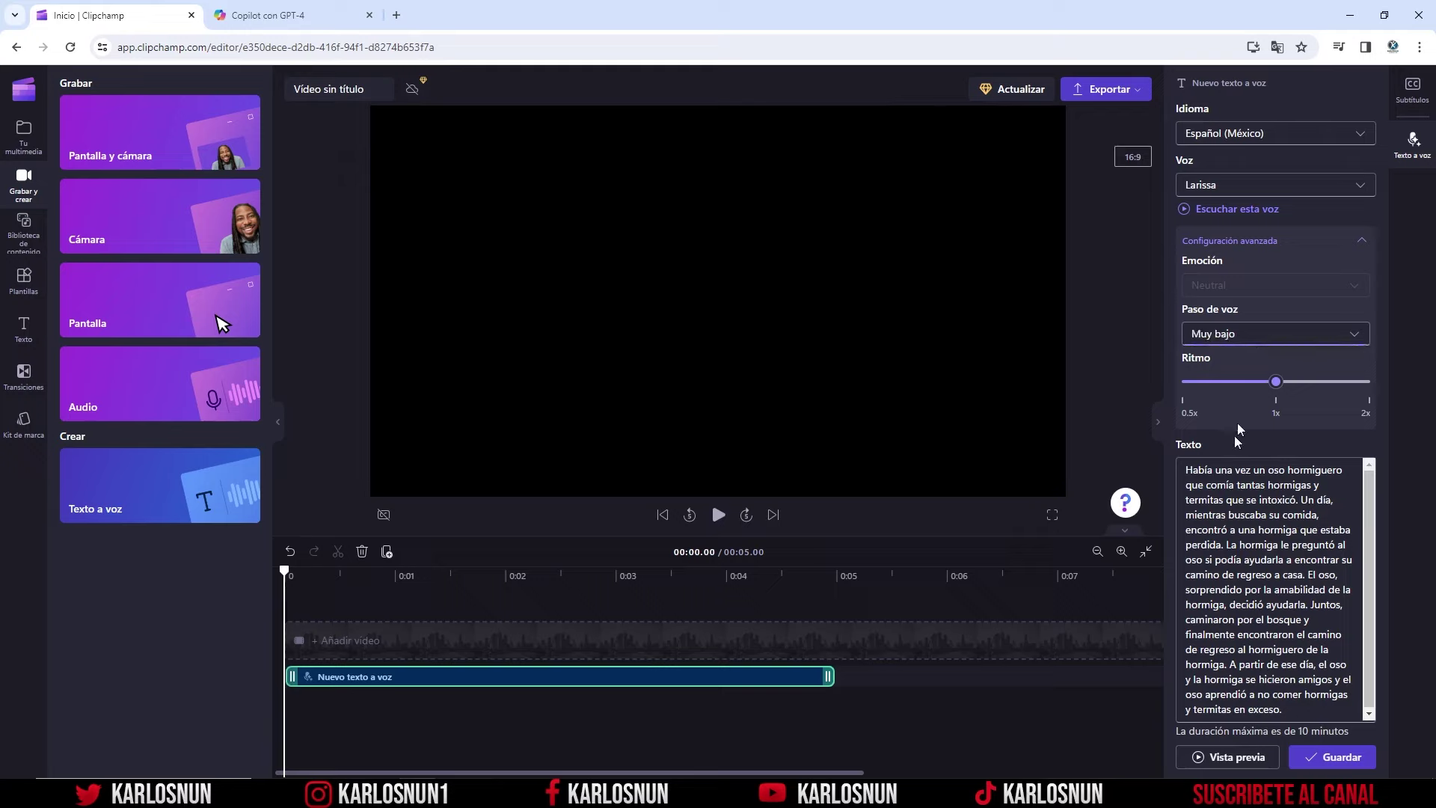
pyautogui.click(1228, 755)
# Set the Paso de voz to Media and preview the narration
pyautogui.click(1324, 336)
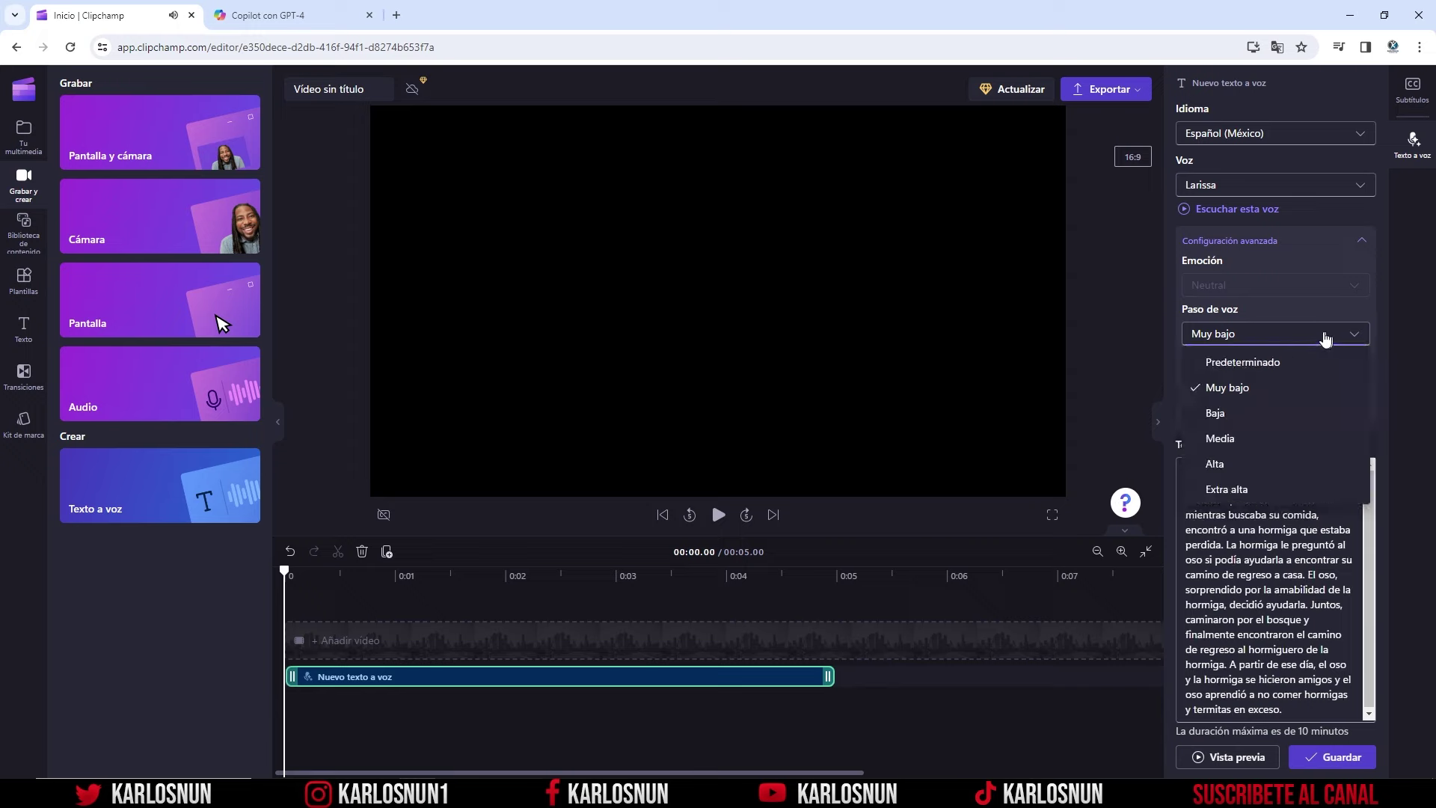
pyautogui.click(1243, 443)
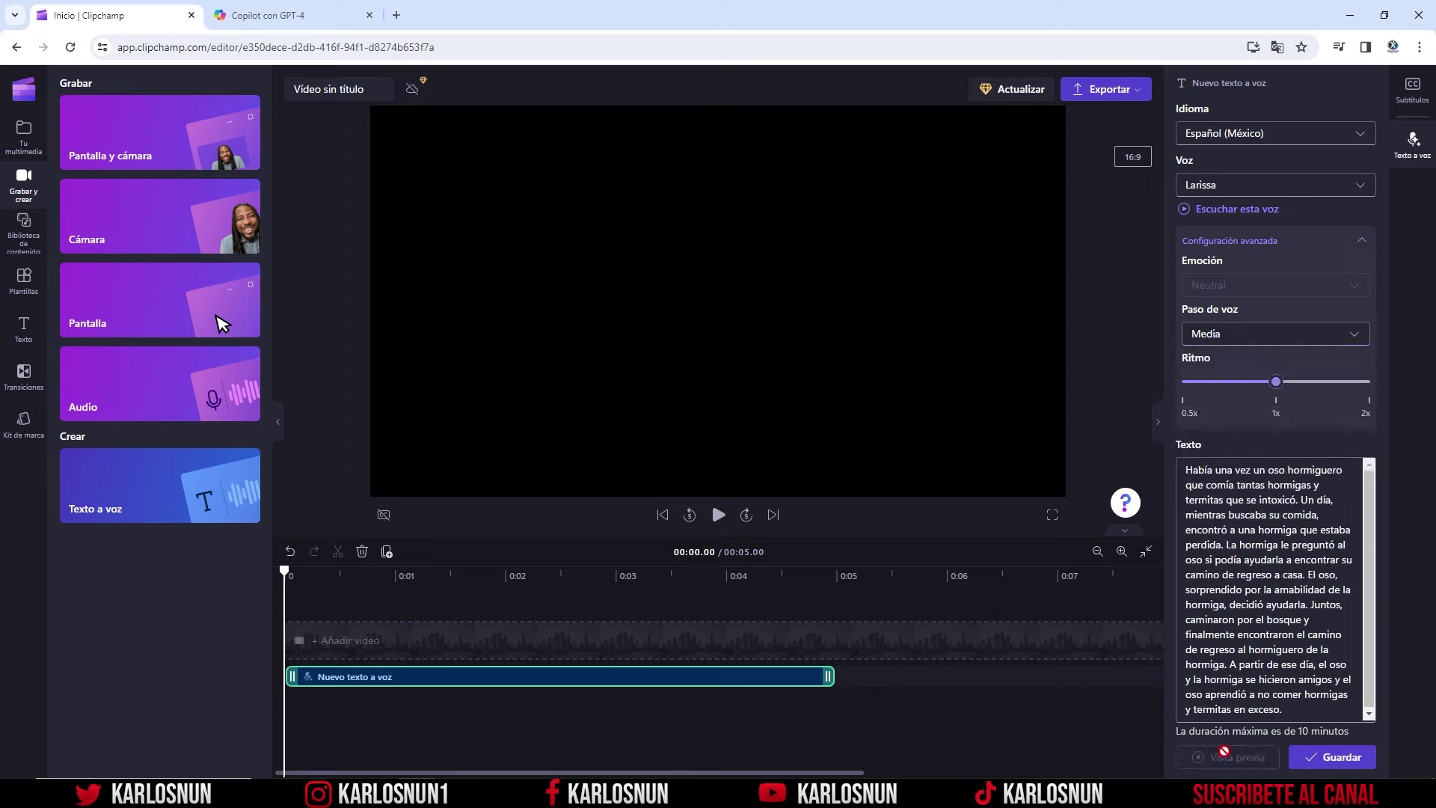
pyautogui.click(1227, 757)
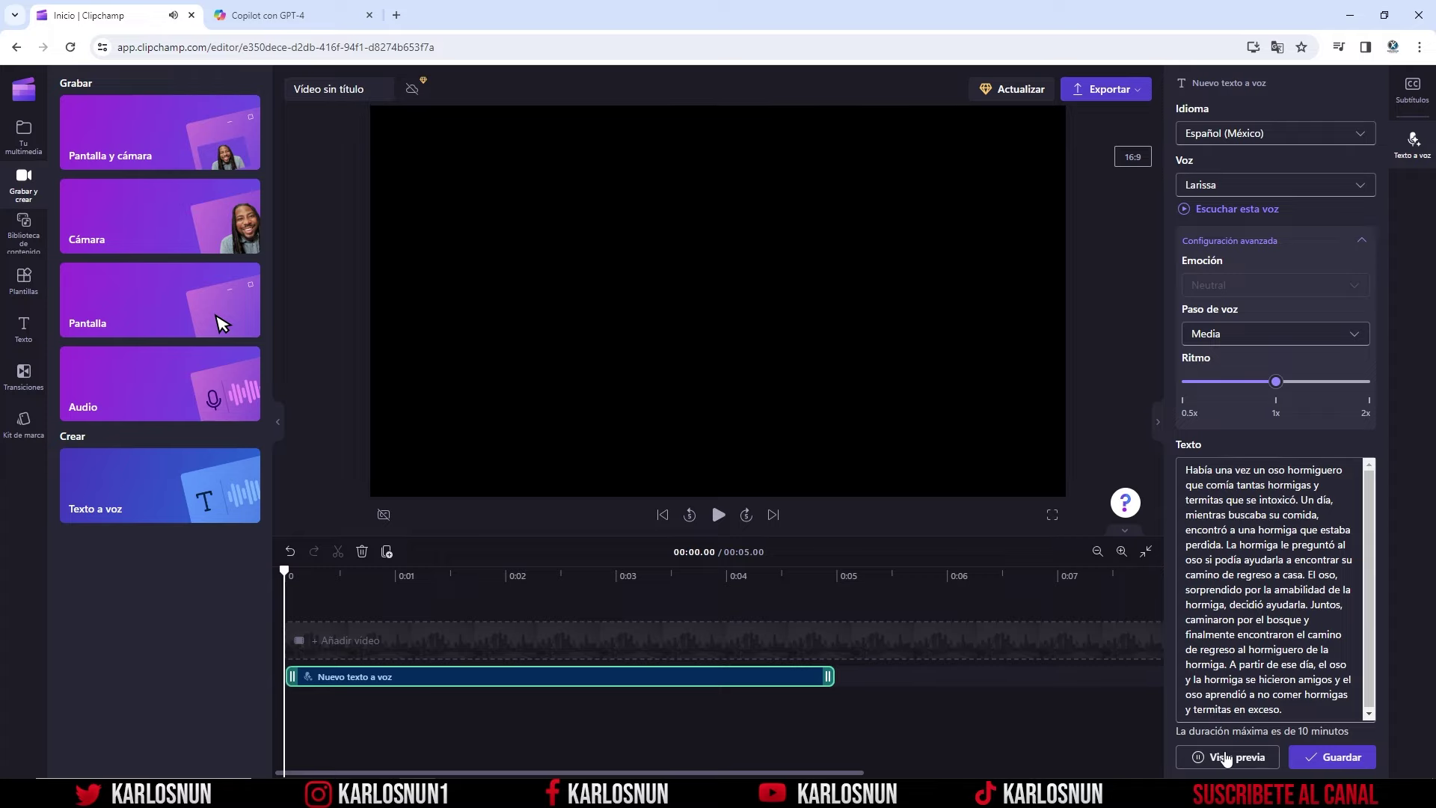
# Preview the narration with the Paso de voz at Extra alta, and reset it to Predeterminado
pyautogui.click(1306, 338)
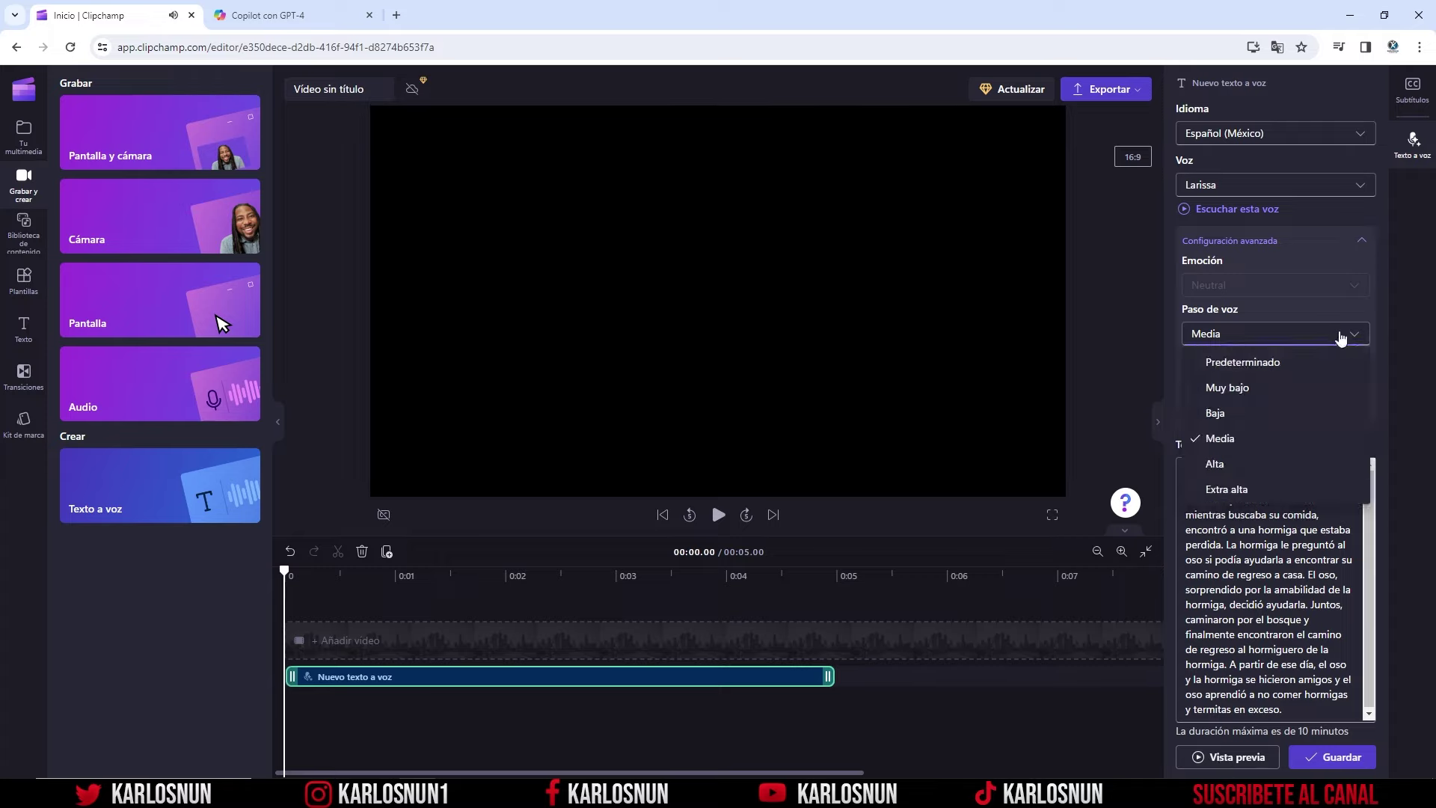
pyautogui.click(1227, 489)
pyautogui.click(1239, 757)
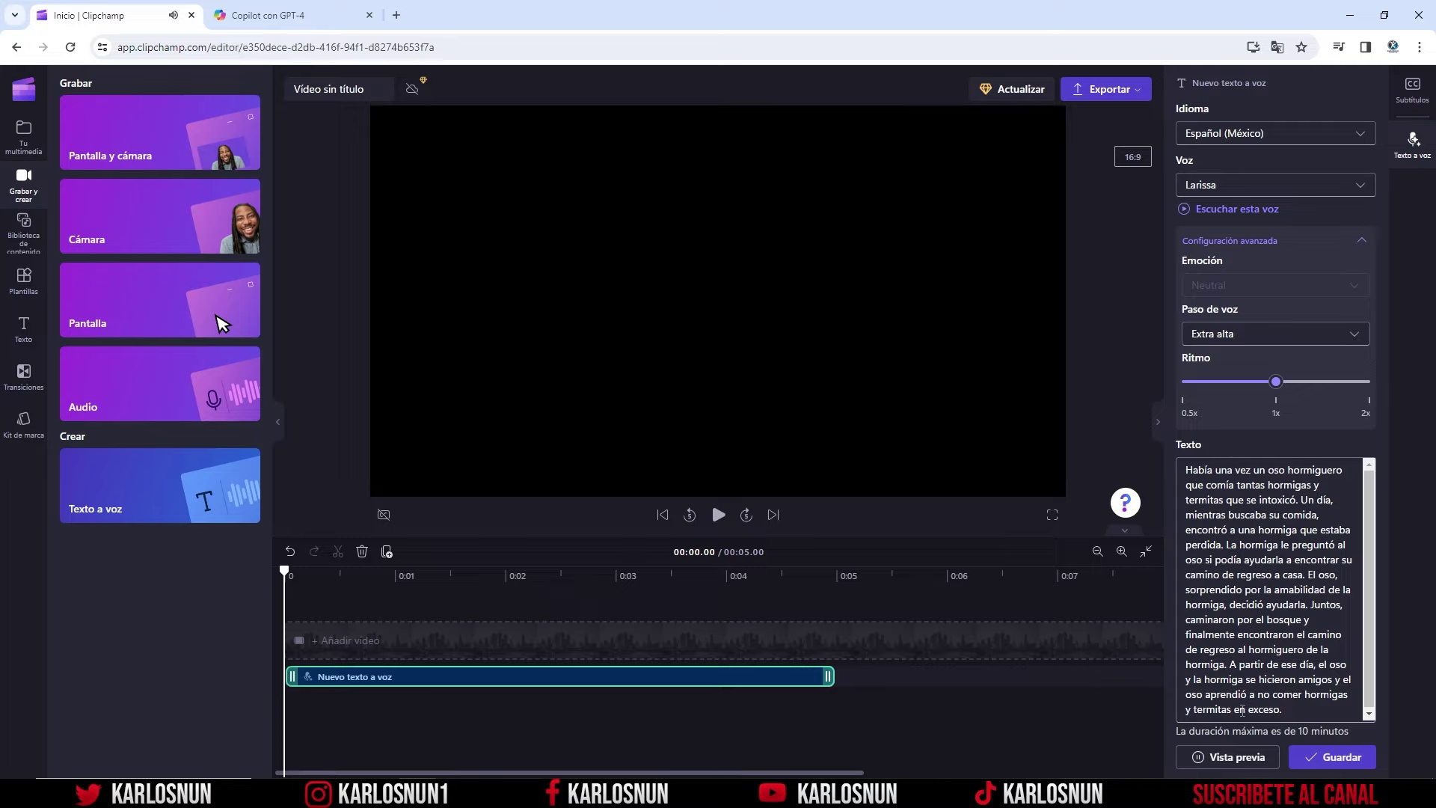
pyautogui.click(1238, 763)
pyautogui.click(1294, 337)
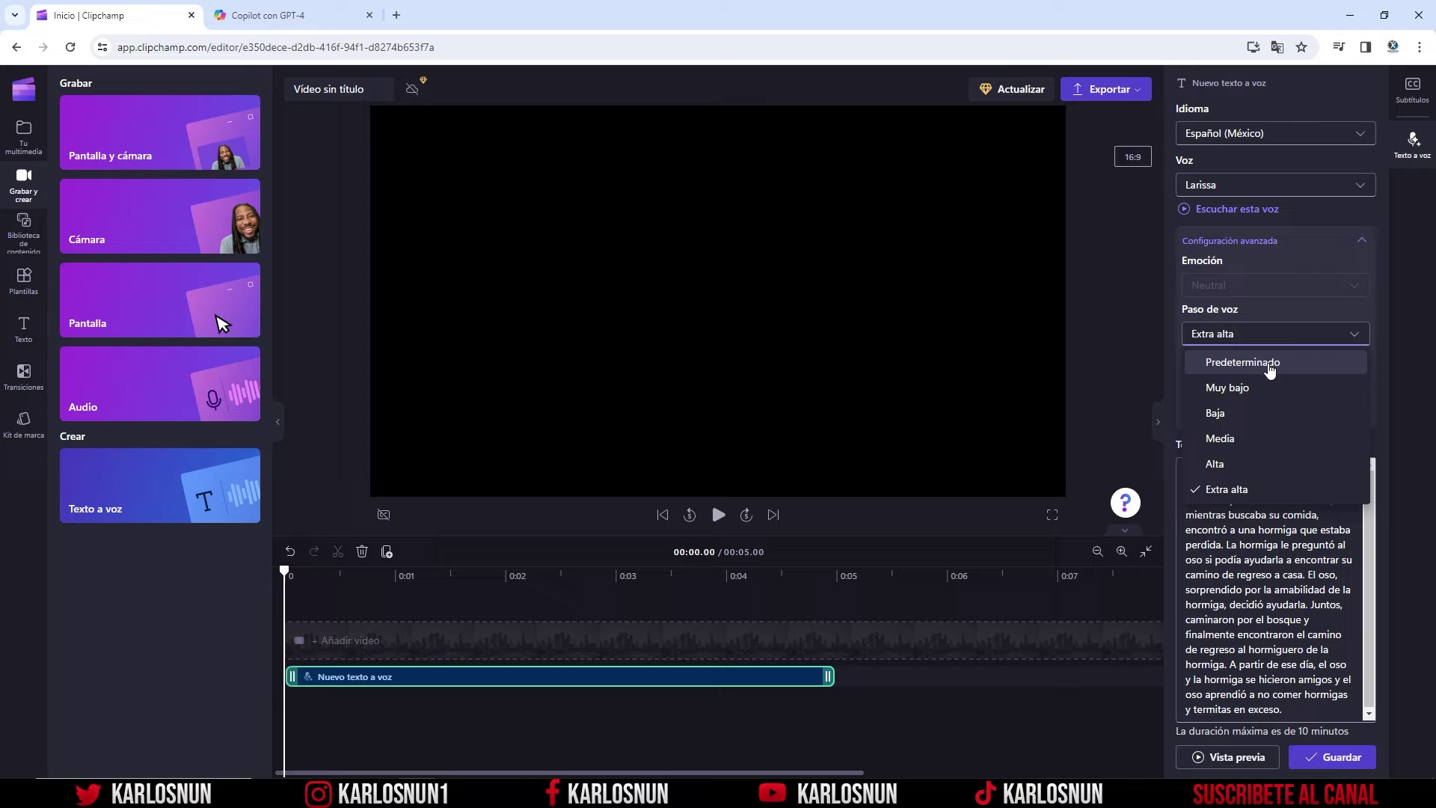
pyautogui.click(1269, 365)
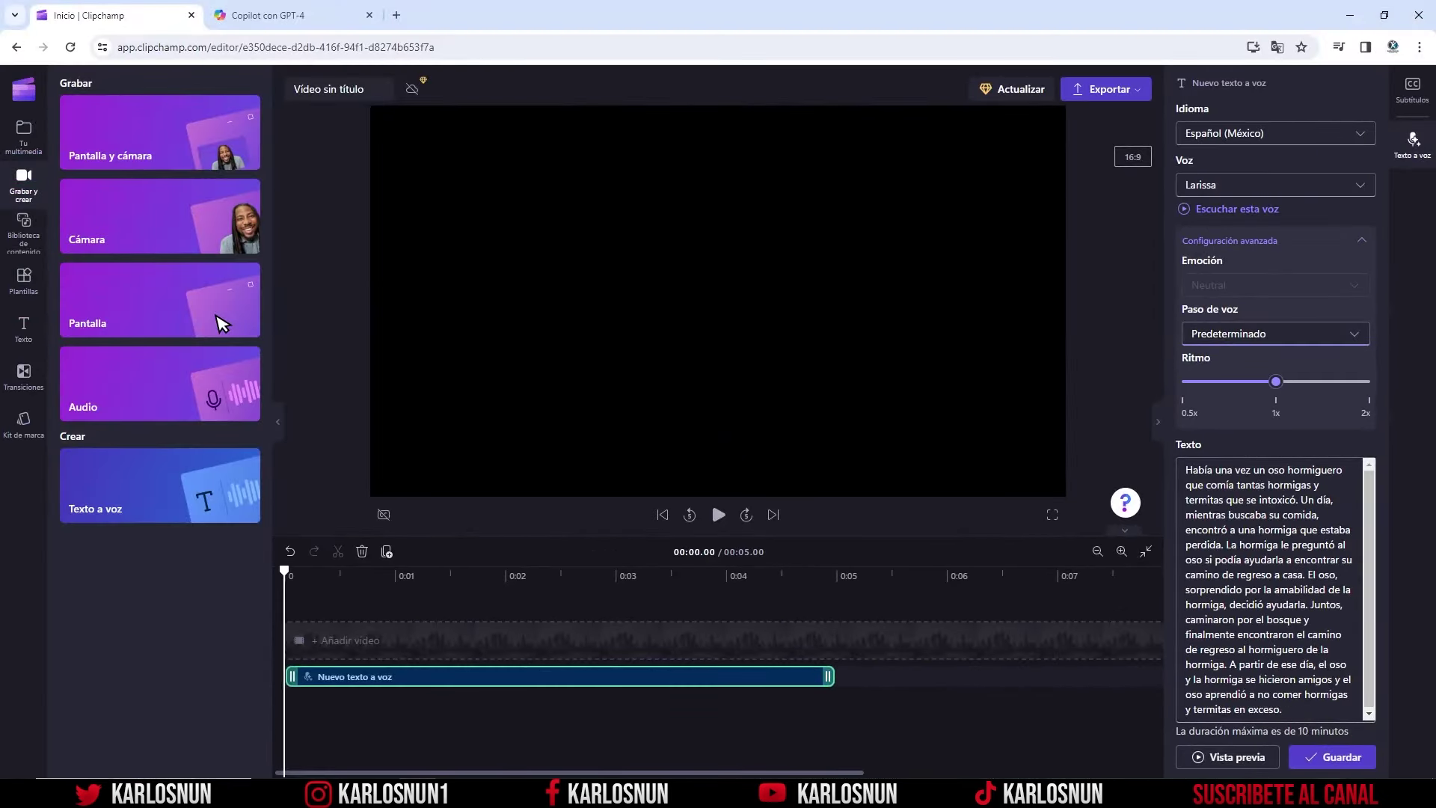
# Save the text-to-speech narration to the timeline and play back part of it from a few seconds in
pyautogui.click(1320, 770)
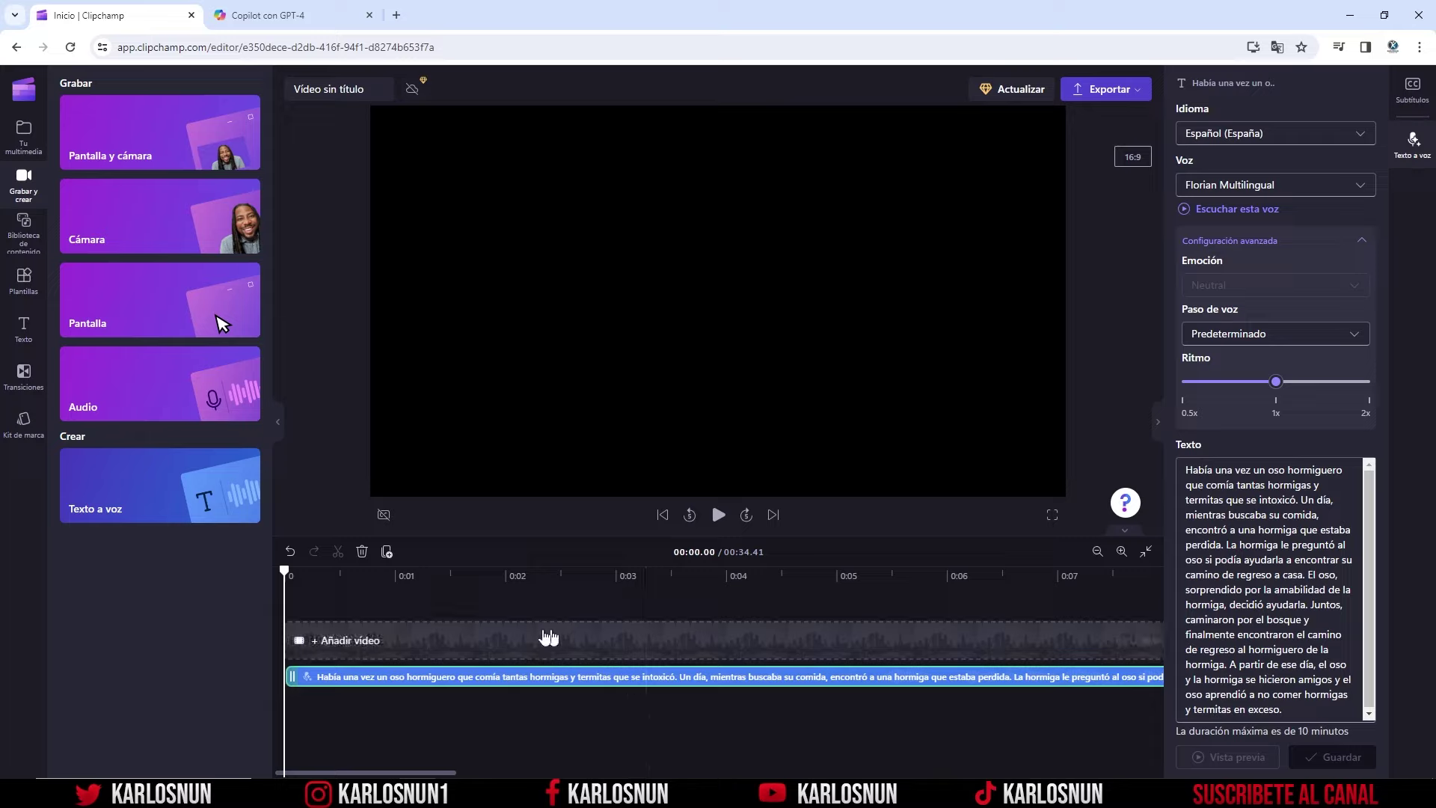
pyautogui.moveTo(284, 574); pyautogui.dragTo(671, 613)
pyautogui.click(718, 516)
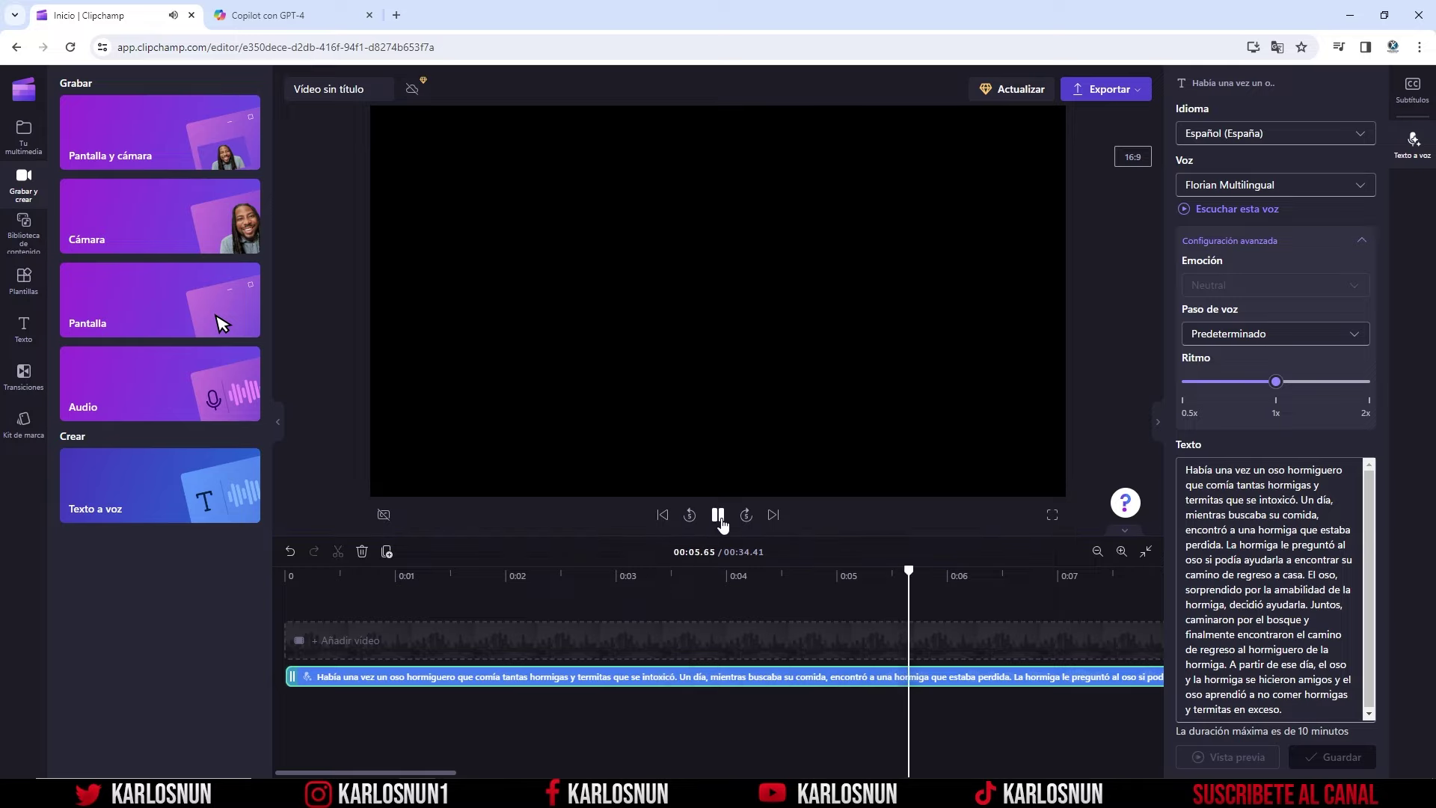
pyautogui.click(718, 515)
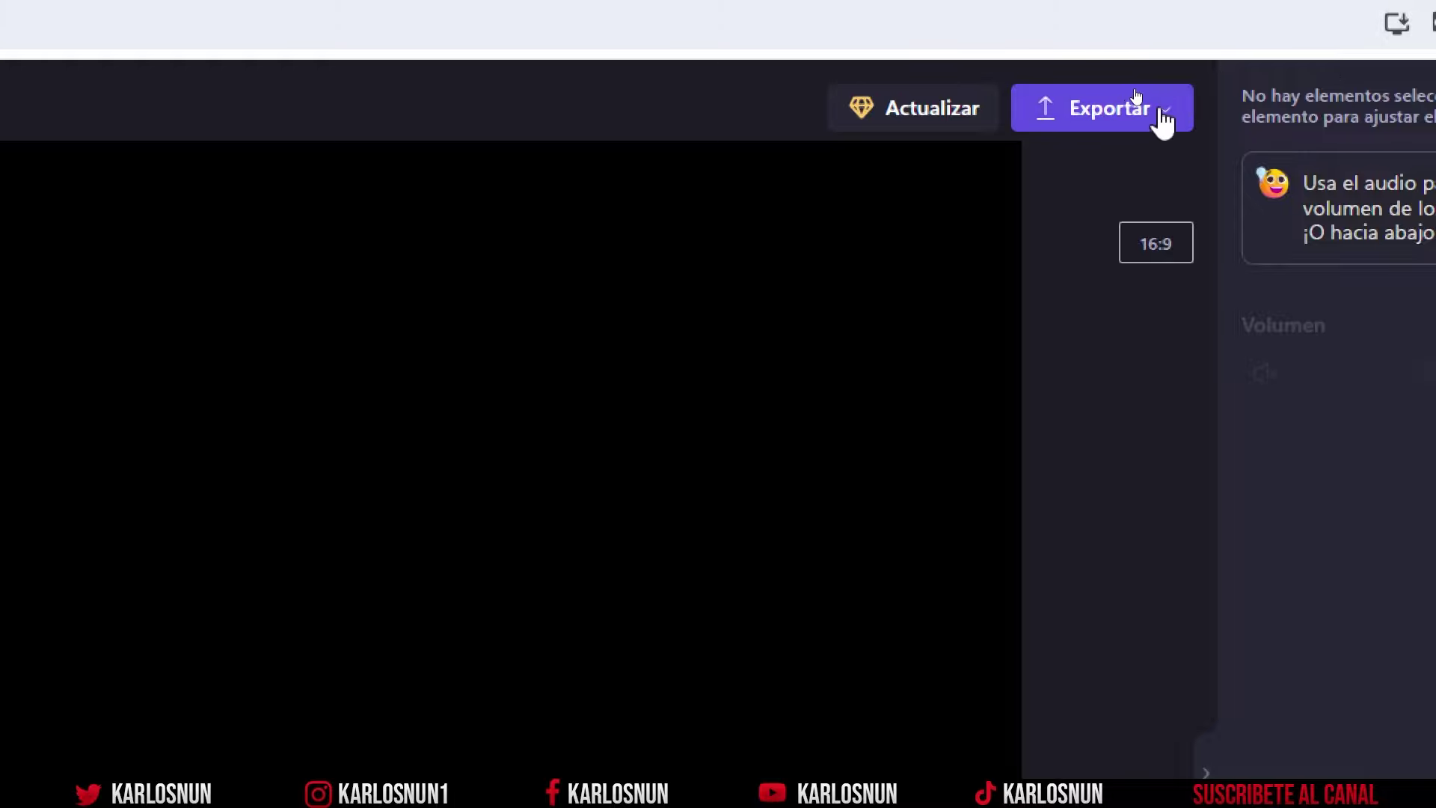
# Export the narration video in 720p quality
pyautogui.click(1163, 123)
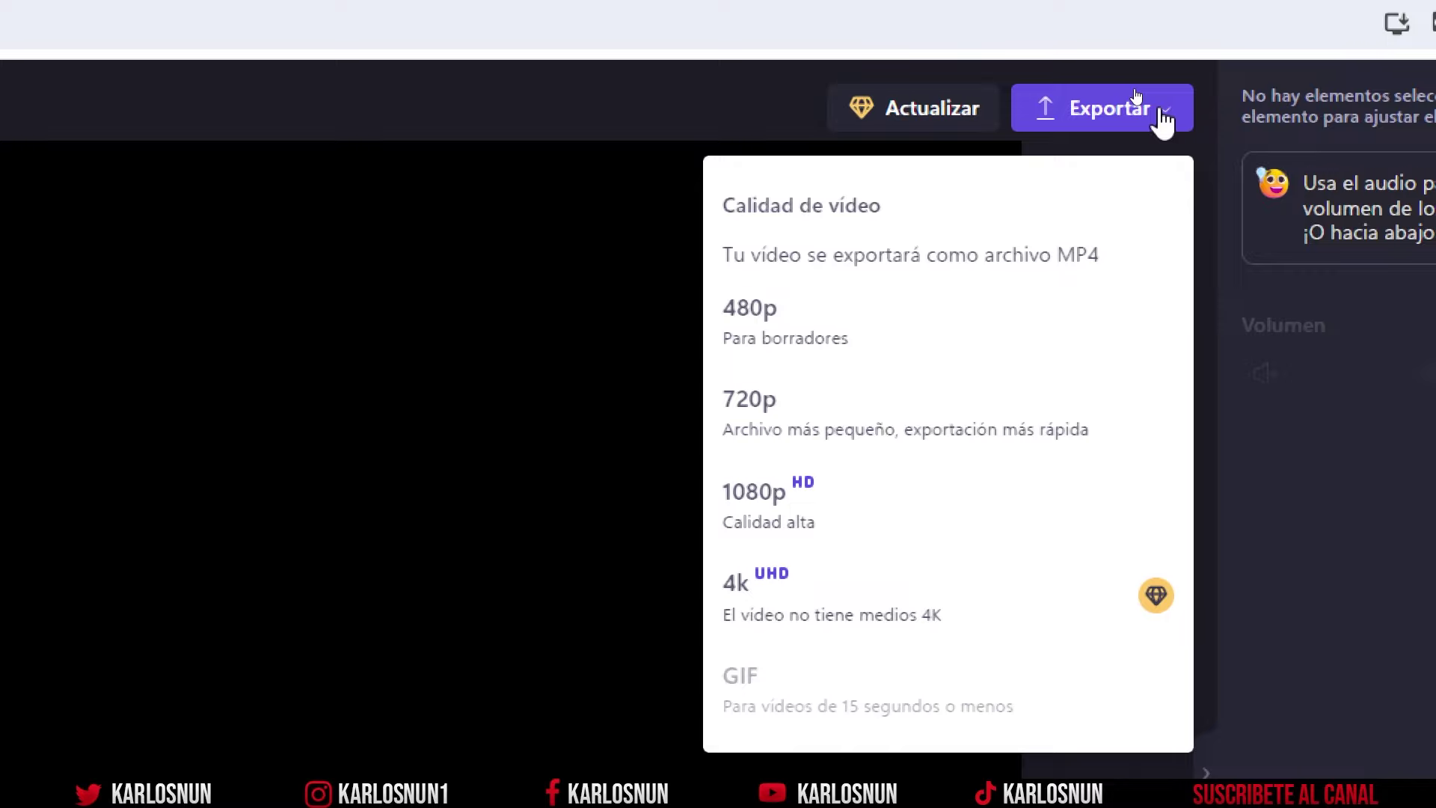
pyautogui.click(830, 433)
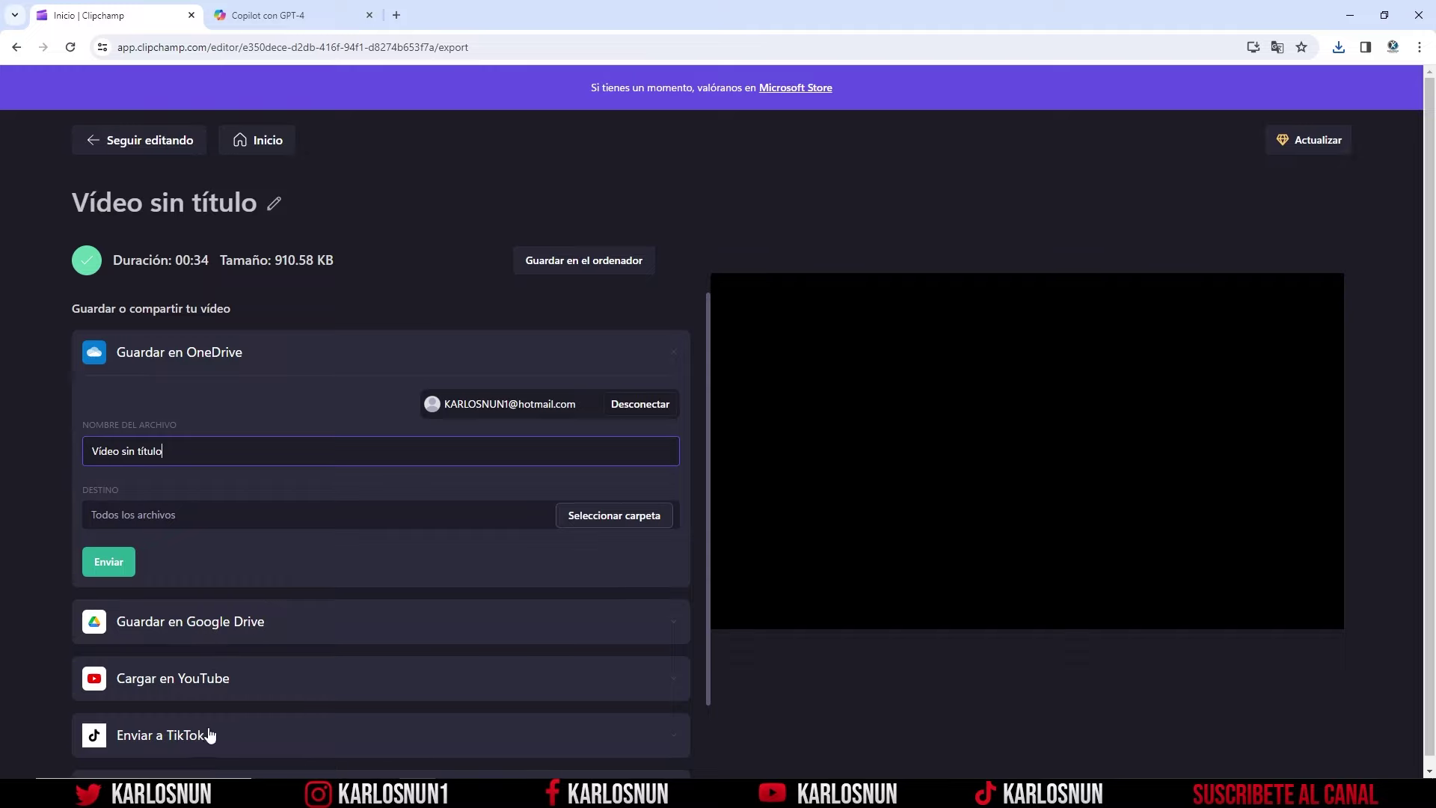
# Start saving the exported video to the computer and cancel the save dialog
pyautogui.click(603, 263)
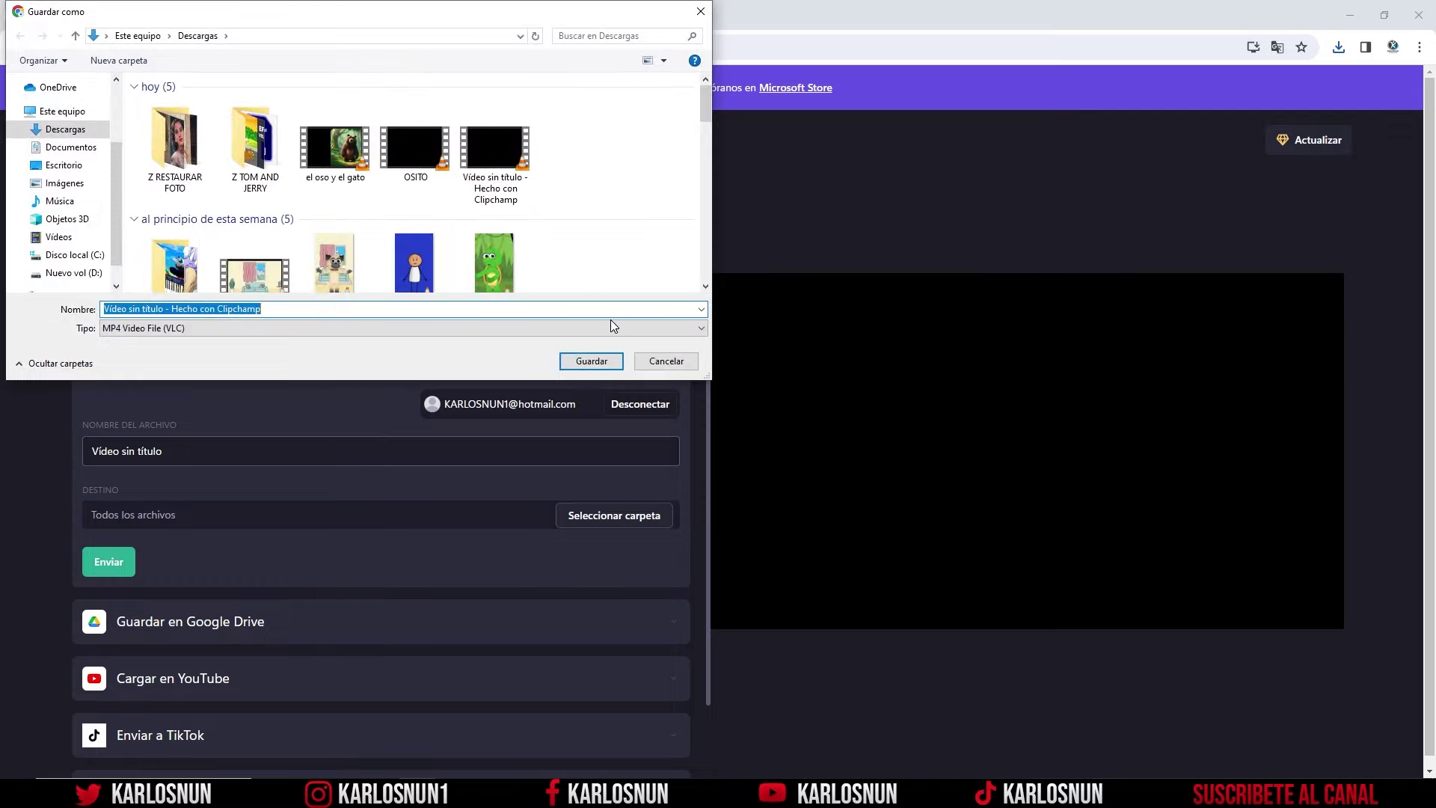
pyautogui.click(665, 362)
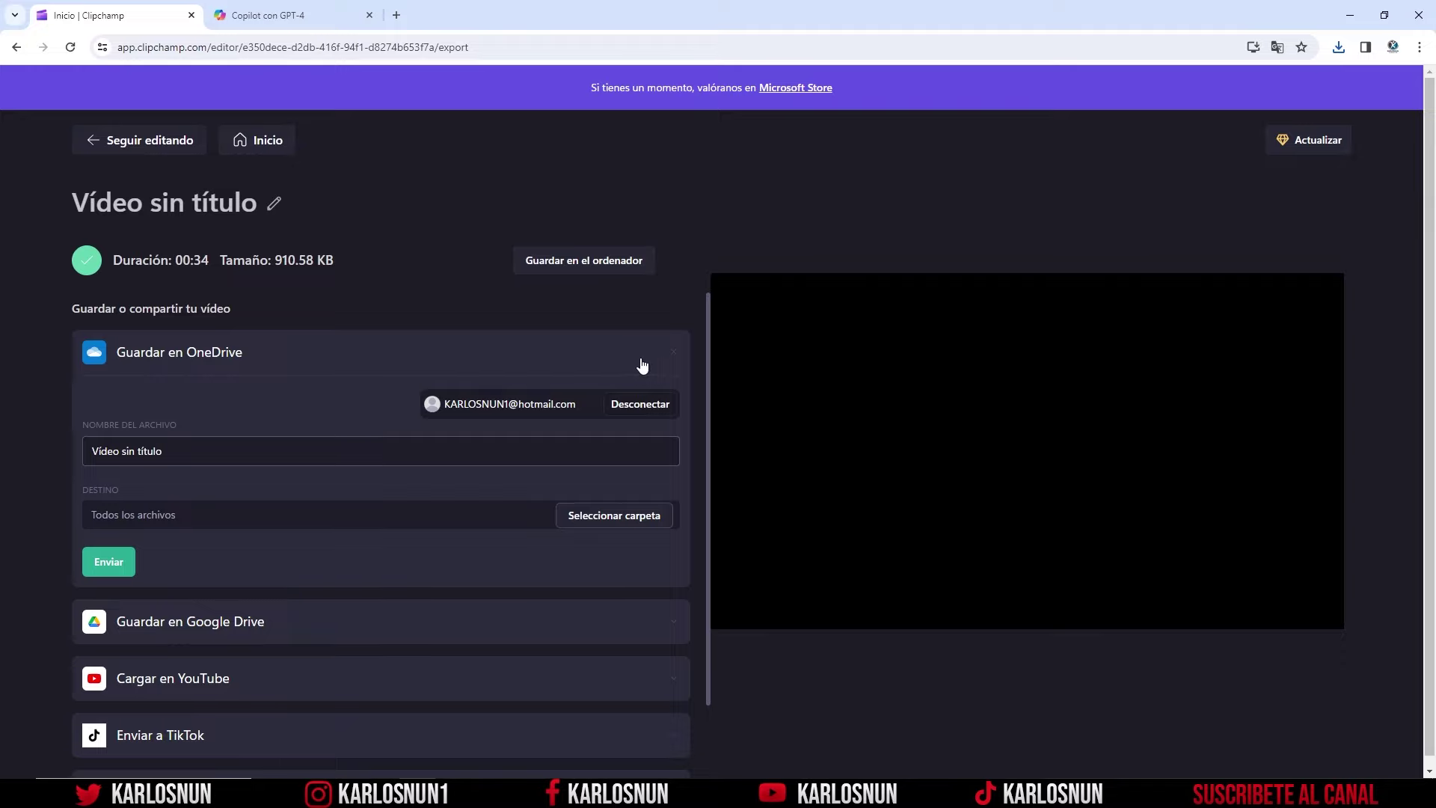